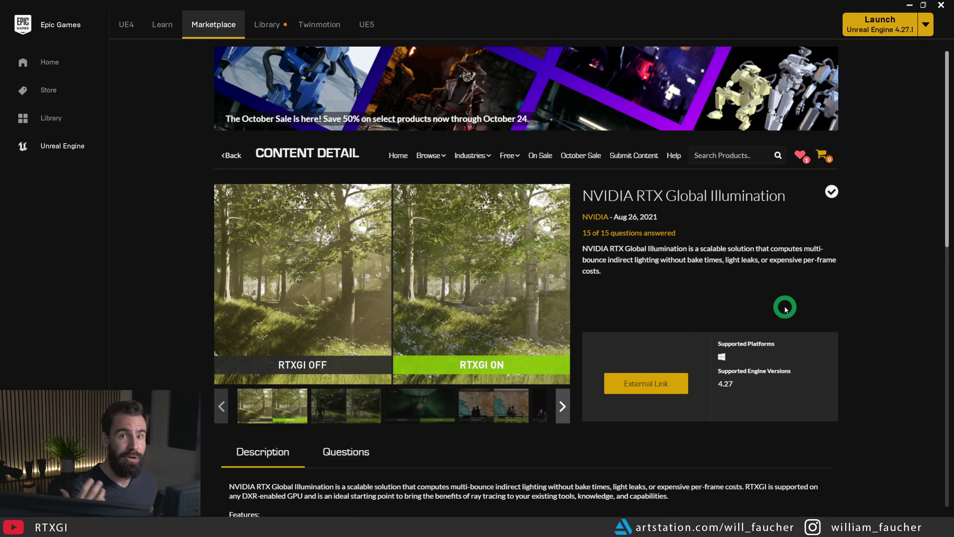
# - Open the external NVIDIA page for RTXGI, accept the license terms and save RTXGI_UE4_Binary_Plugin_v1.1.40.zip
pyautogui.click(644, 390)
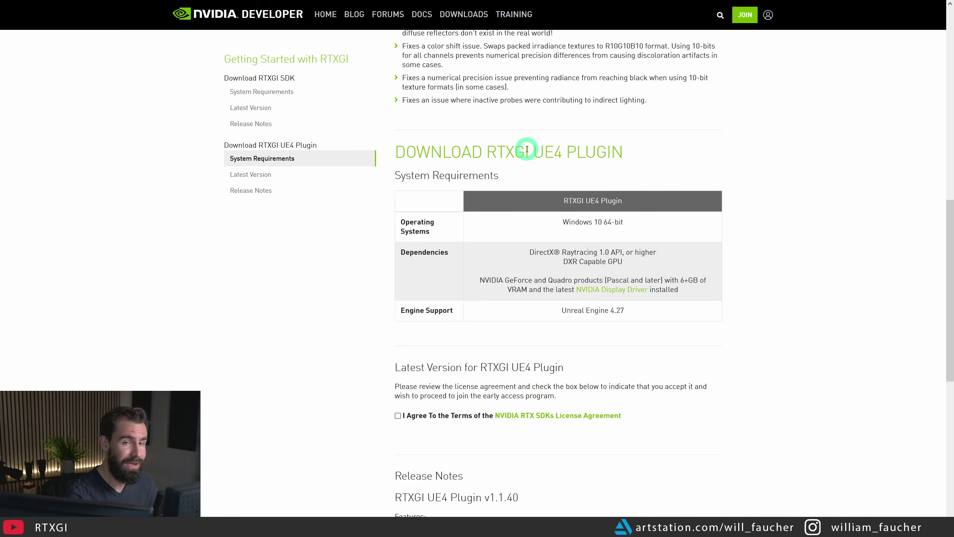
pyautogui.click(398, 415)
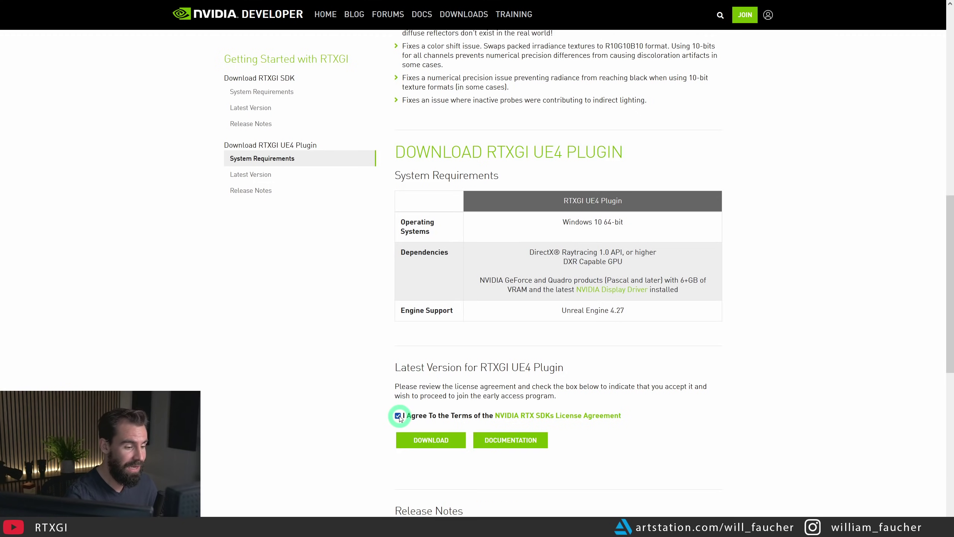
pyautogui.scroll(-3, 400, 418)
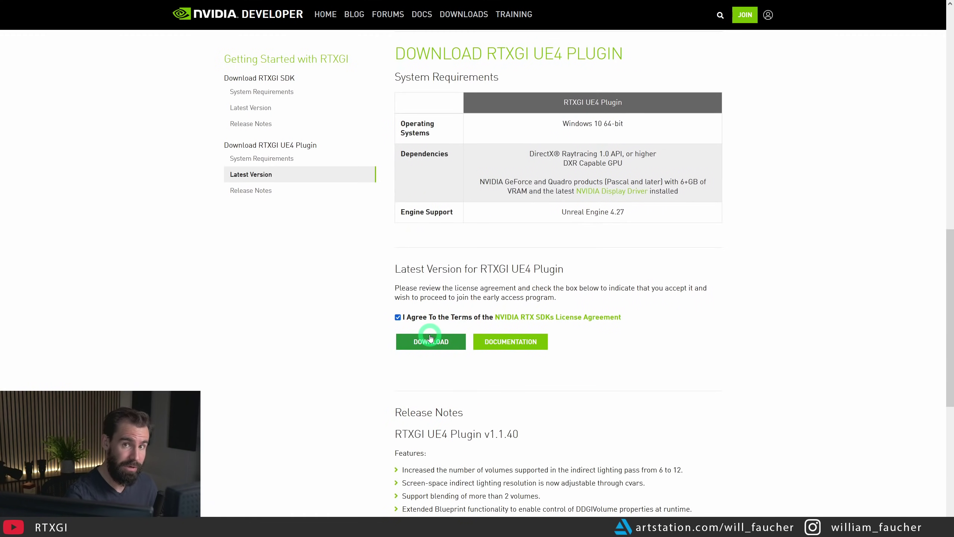
pyautogui.click(431, 338)
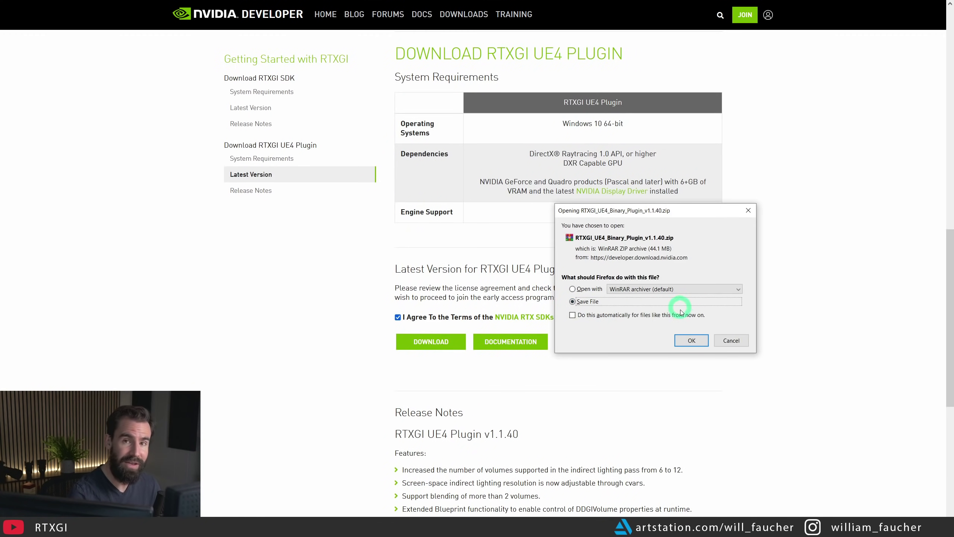
pyautogui.click(687, 339)
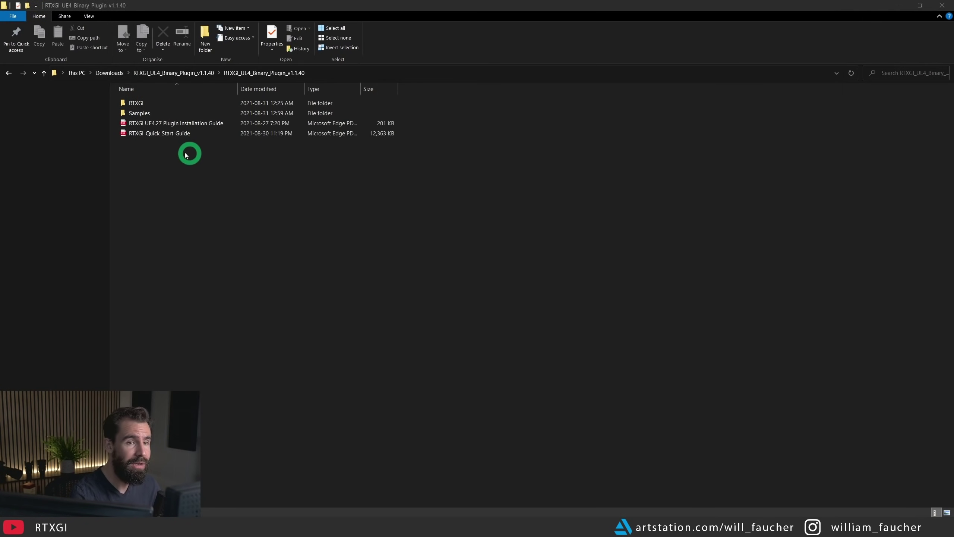
# - In File Explorer, copy the RTXGI folder from the extracted download into UE_4.27/Engine/Plugins/Runtime/Nvidia
pyautogui.click(129, 134)
pyautogui.click(165, 102)
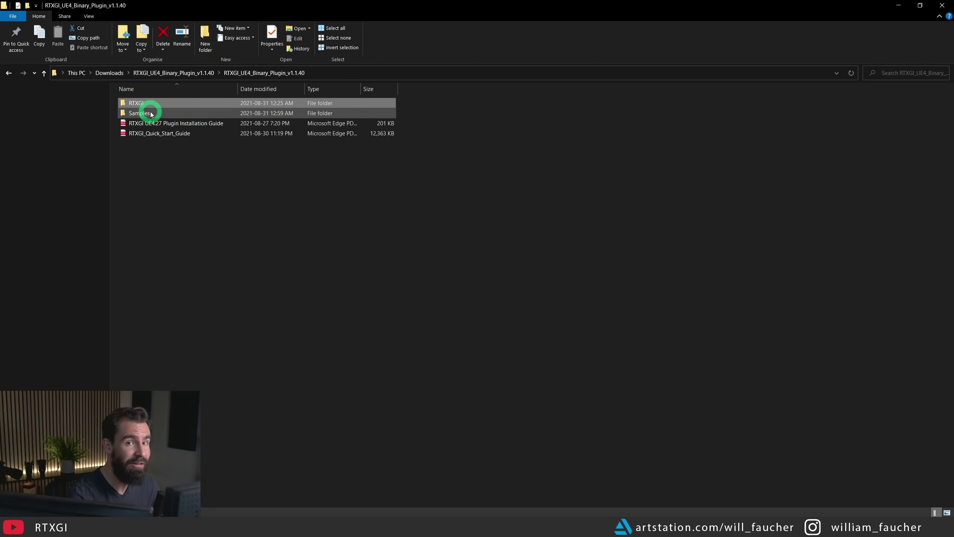
pyautogui.click(170, 103)
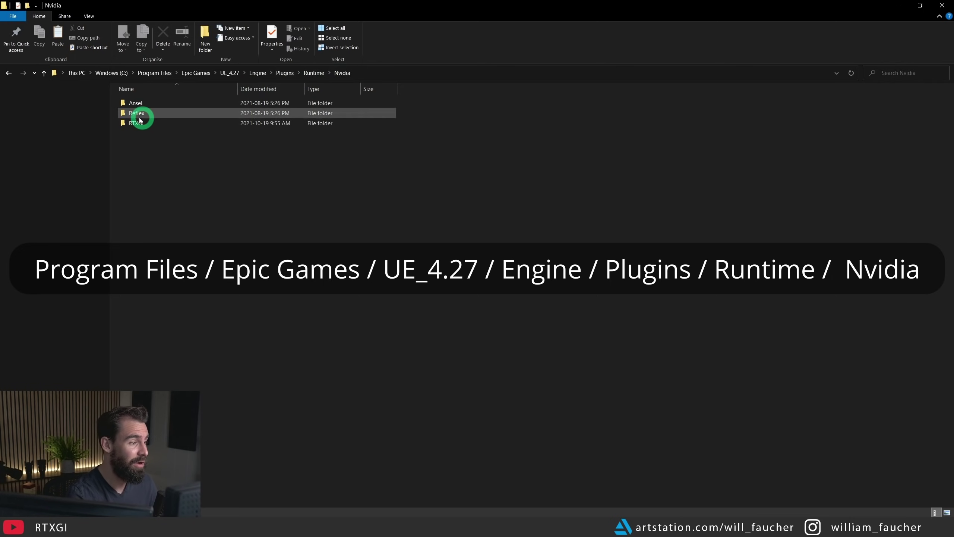
pyautogui.click(154, 124)
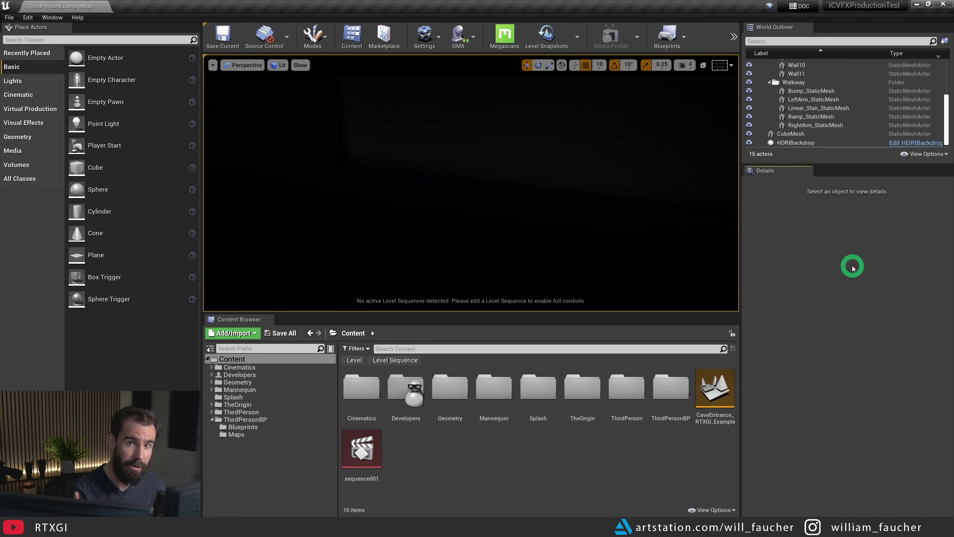
# - In the Unreal Editor, open the project's plugin list and search it for RTX
pyautogui.click(425, 38)
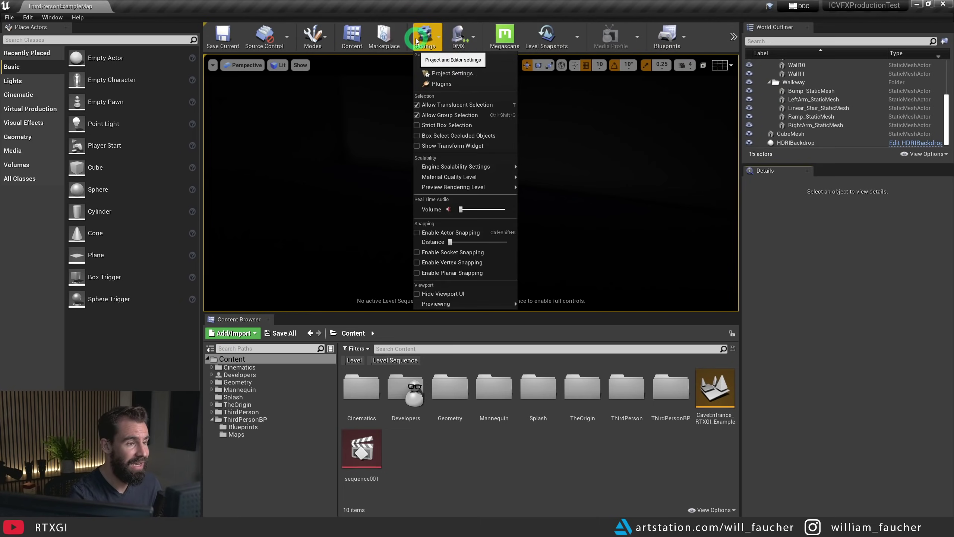
pyautogui.click(443, 84)
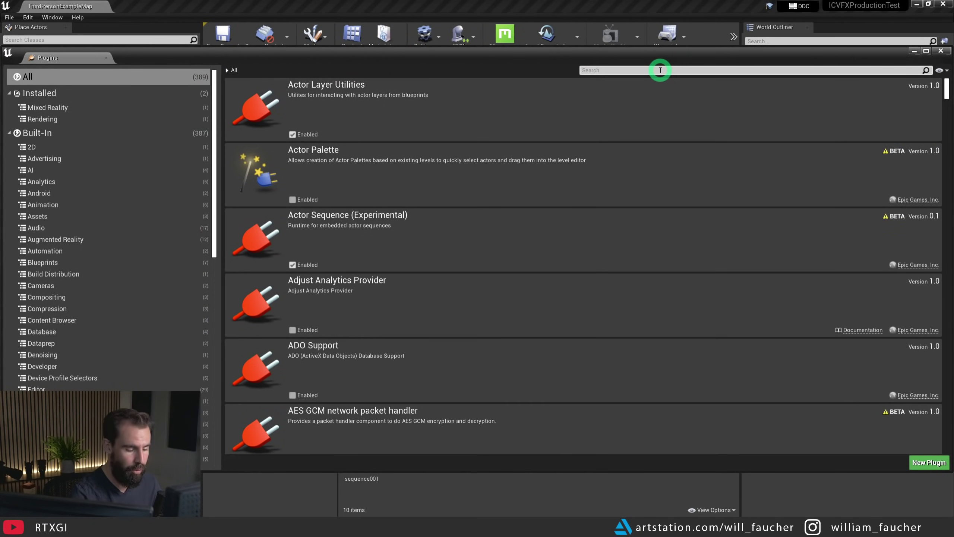
pyautogui.click(661, 70)
pyautogui.write('RTX')
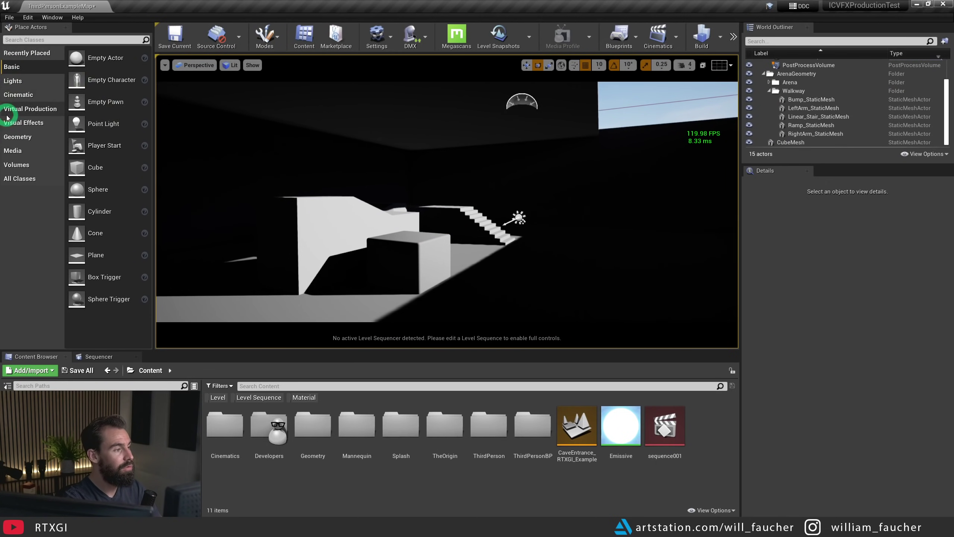
# - Place an RTXGI DDGI Volume from the volume actors inside the room near the stairs
pyautogui.click(18, 165)
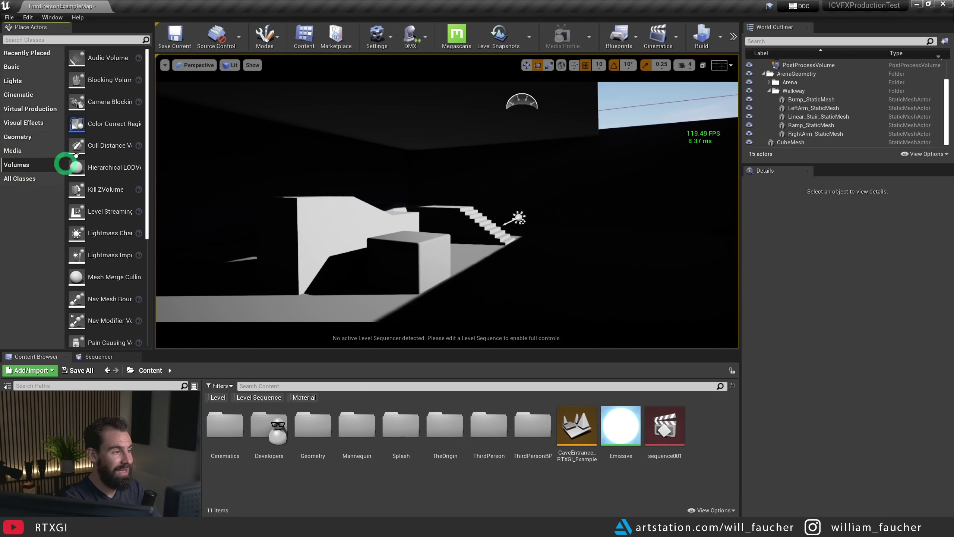
pyautogui.moveTo(147, 94); pyautogui.dragTo(145, 220)
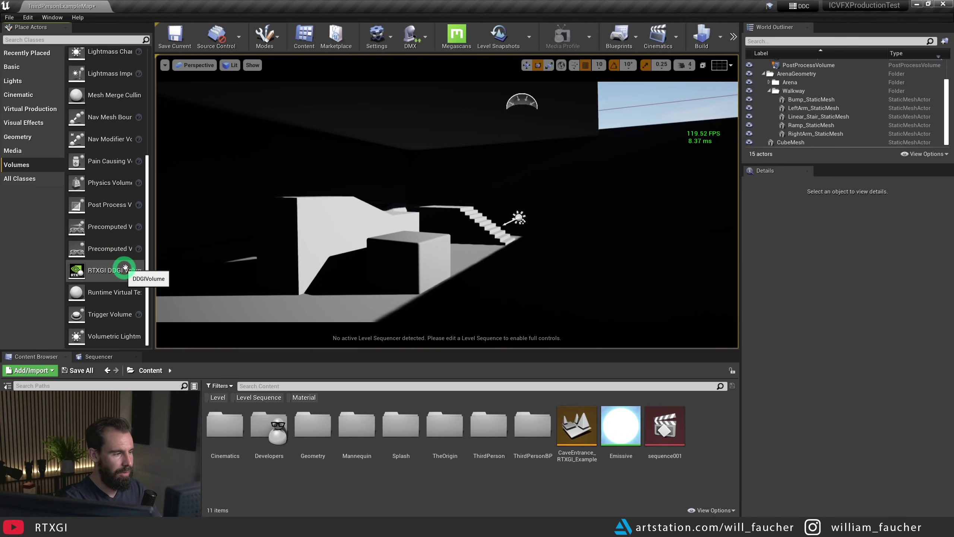
pyautogui.moveTo(97, 272); pyautogui.dragTo(504, 262)
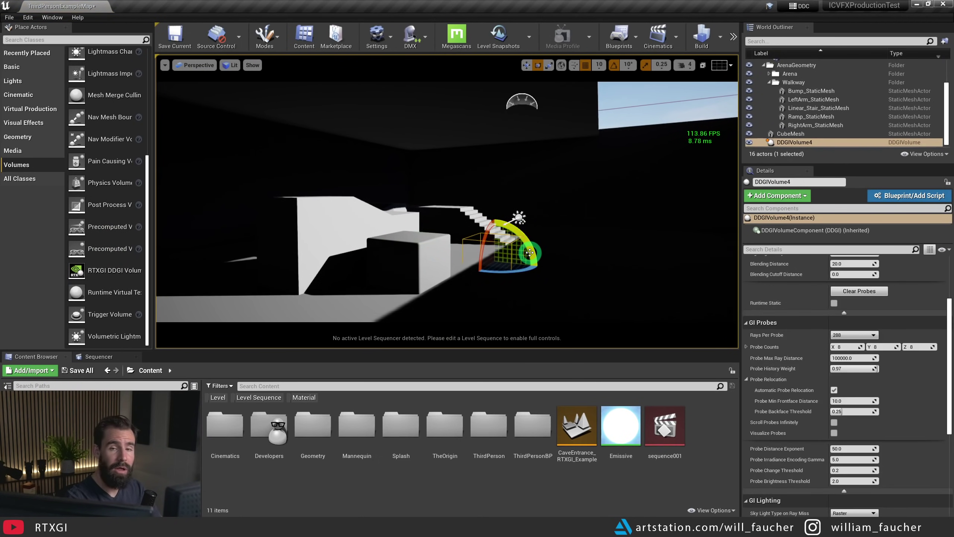
# - Scale the DDGI volume uniformly to about 15.25 so its bounds enclose the whole building
pyautogui.moveTo(535, 163); pyautogui.dragTo(537, 185, button='right')
pyautogui.press('s')
pyautogui.moveTo(587, 232); pyautogui.dragTo(515, 179, button='right')
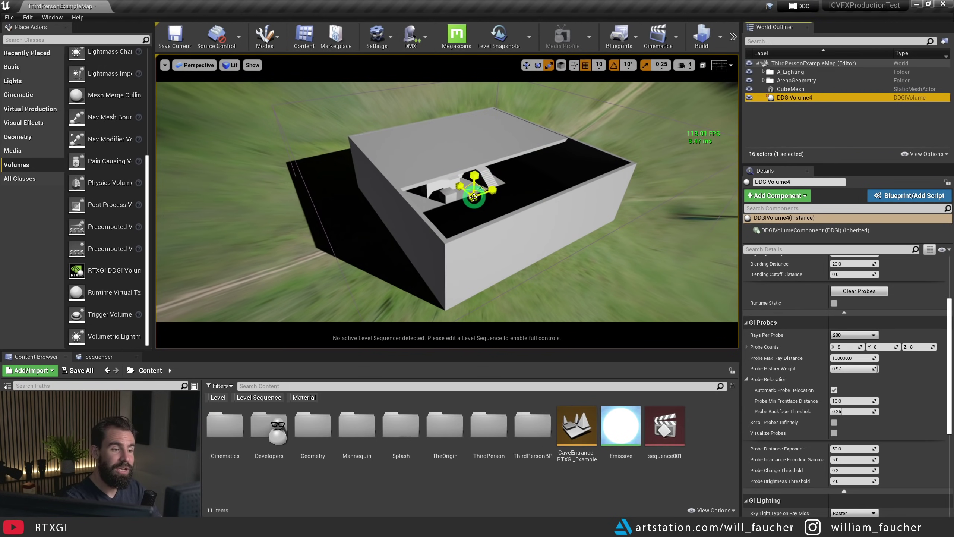
pyautogui.moveTo(482, 188); pyautogui.dragTo(483, 188)
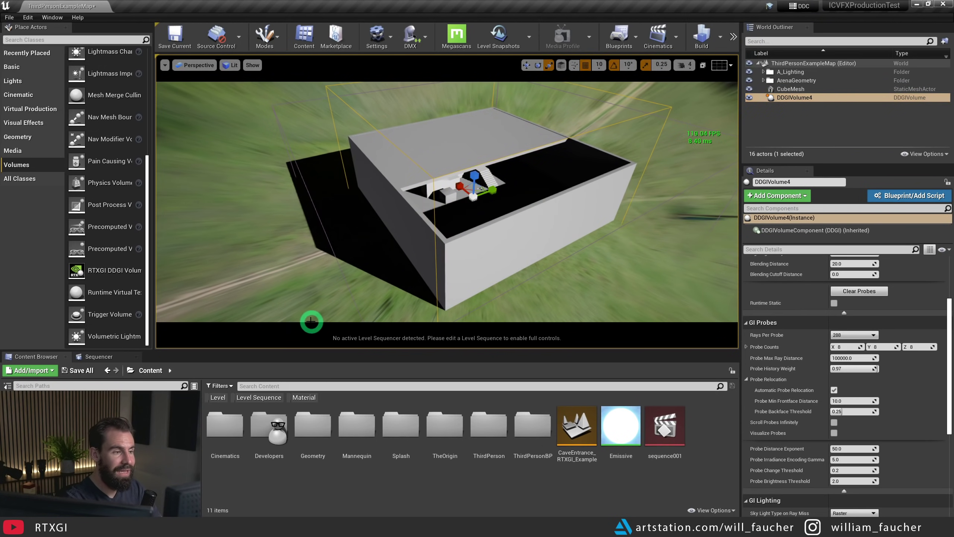
pyautogui.press('a')
pyautogui.moveTo(483, 189); pyautogui.dragTo(473, 110, button='right')
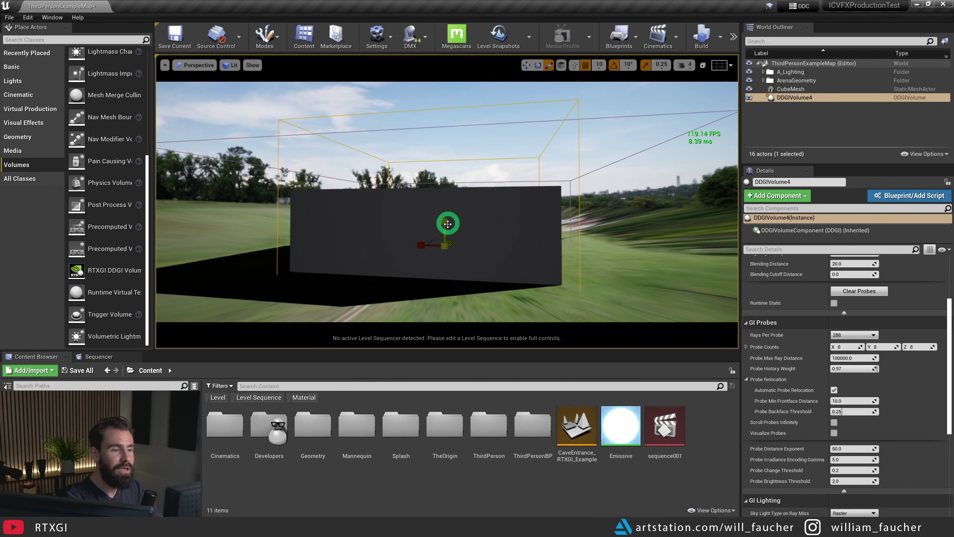
pyautogui.moveTo(449, 225); pyautogui.dragTo(382, 140, button='right')
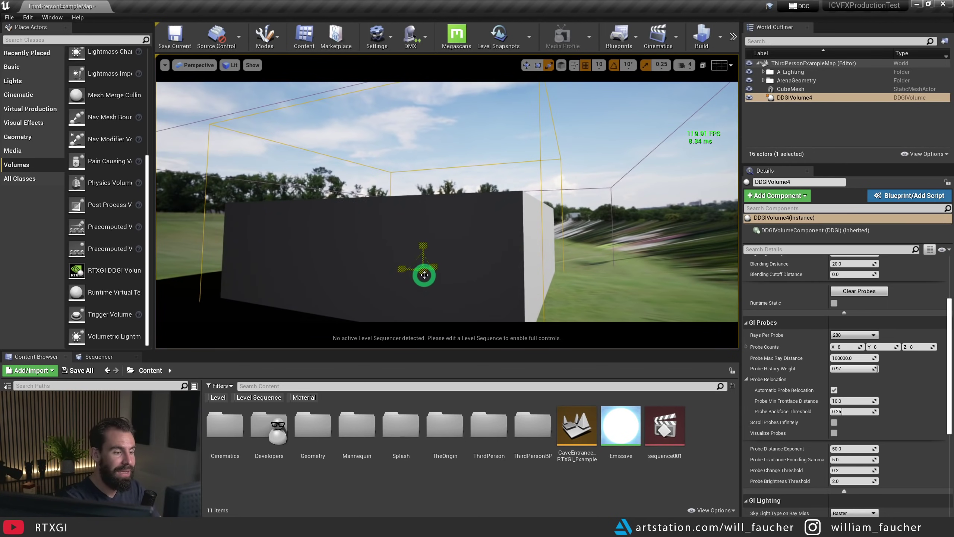
pyautogui.moveTo(424, 274); pyautogui.dragTo(463, 526)
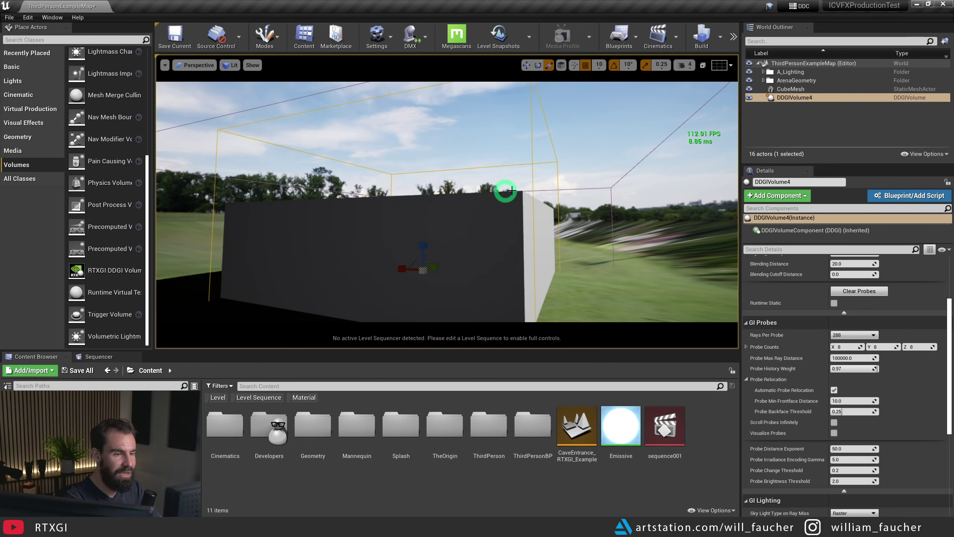
# - Fit the DDGI volume to the building by centring it at about X -450, Y -40, Z 370 and reducing its Z scale to about 6.25
pyautogui.moveTo(511, 190); pyautogui.dragTo(447, 207, button='right')
pyautogui.press('w')
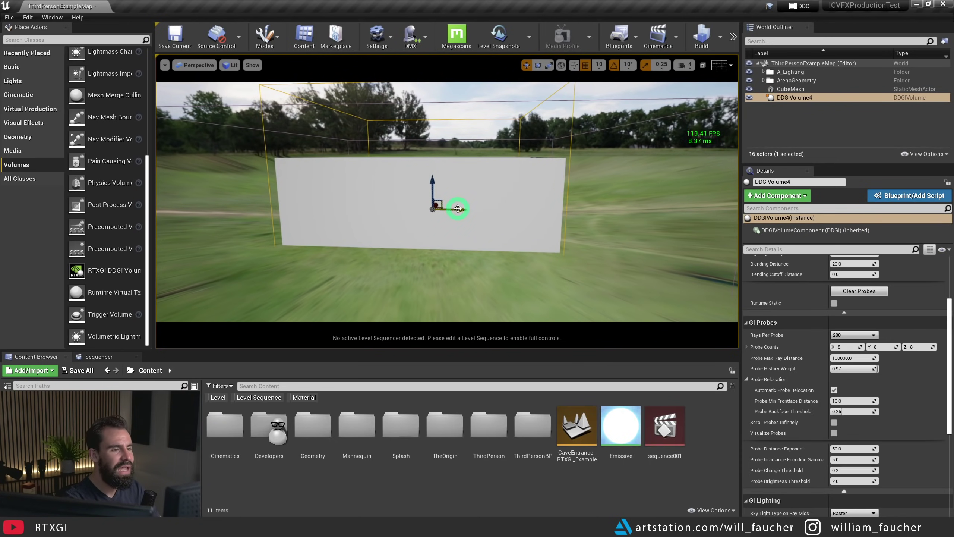
pyautogui.moveTo(459, 209); pyautogui.dragTo(456, 209)
pyautogui.moveTo(607, 159); pyautogui.dragTo(467, 206, button='right')
pyautogui.press('r')
pyautogui.moveTo(452, 179); pyautogui.dragTo(446, 438)
pyautogui.press('w')
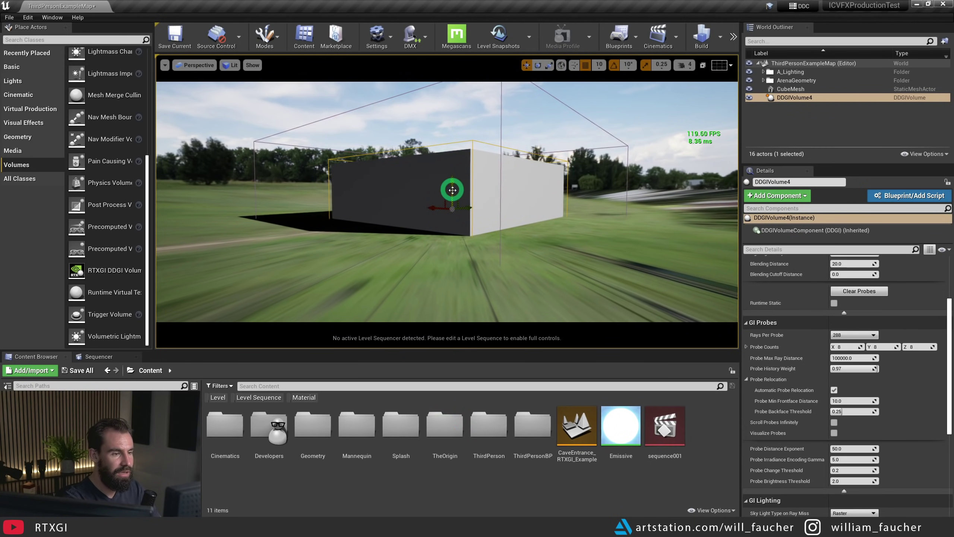
pyautogui.moveTo(454, 190)
pyautogui.mouseDown()
pyautogui.moveTo(451, 137)
pyautogui.moveTo(447, 186)
pyautogui.mouseUp()
pyautogui.press('w')
pyautogui.moveTo(510, 161); pyautogui.dragTo(533, 128, button='right')
pyautogui.click(533, 129)
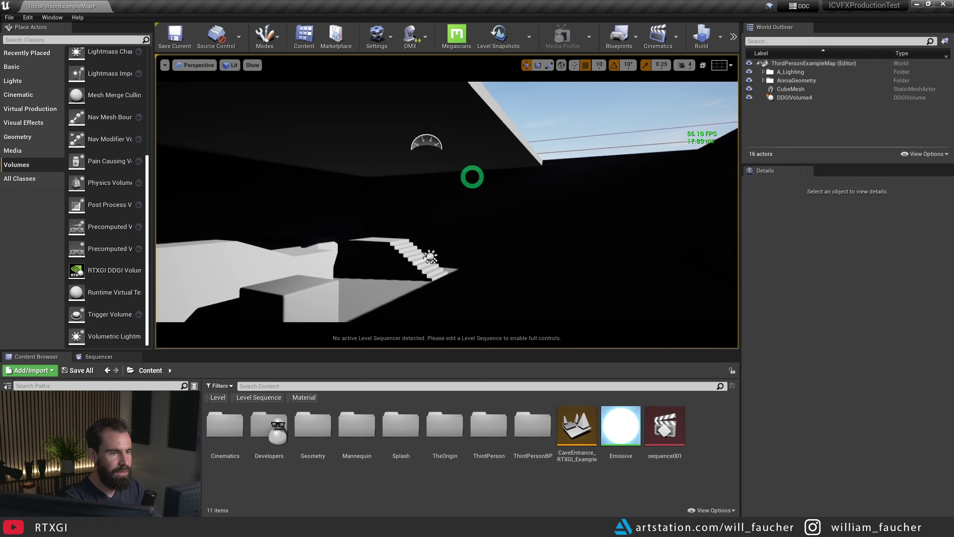
# - Enable RTXGI with the console commands r.GlobalIllumination.ExperimentalPlugin 1 and r.RTXGI.DDGI 1
pyautogui.moveTo(448, 195)
pyautogui.mouseDown(button='right')
pyautogui.moveTo(441, 215)
pyautogui.moveTo(448, 194)
pyautogui.mouseUp(button='right')
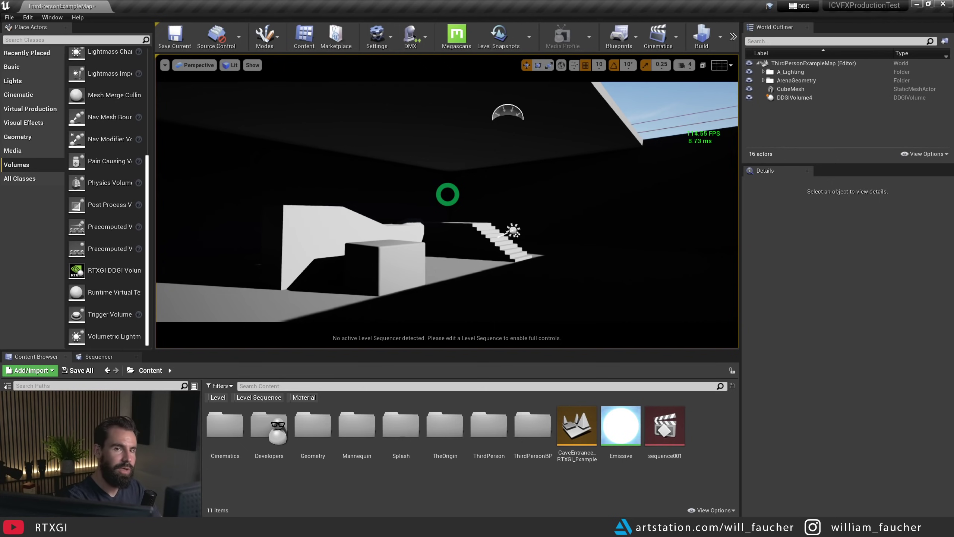
pyautogui.moveTo(447, 194); pyautogui.dragTo(445, 225, button='right')
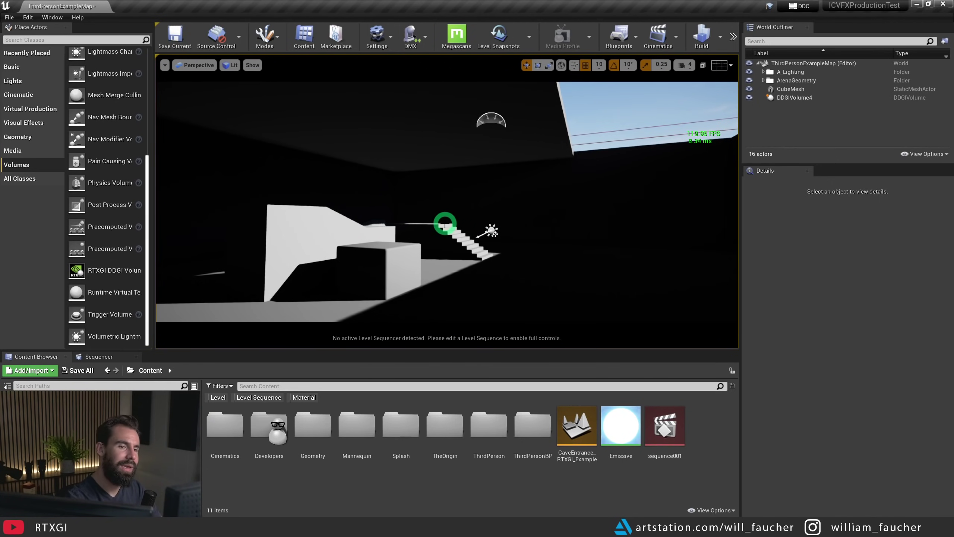
pyautogui.press('`')
pyautogui.write('r.GlobalIllumination.ExperimentalPlugin 1')
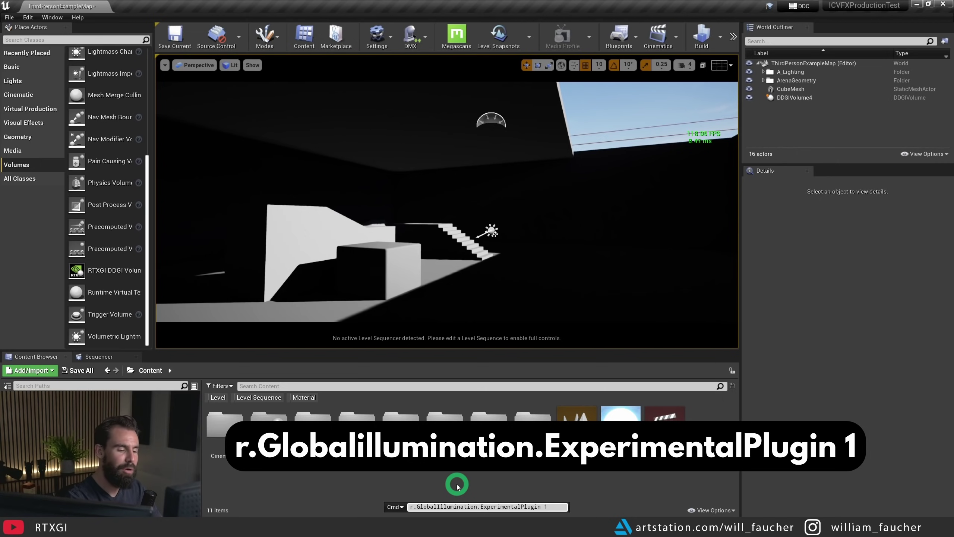
pyautogui.press('Return')
pyautogui.write('r.RTXGI.DDGI 1')
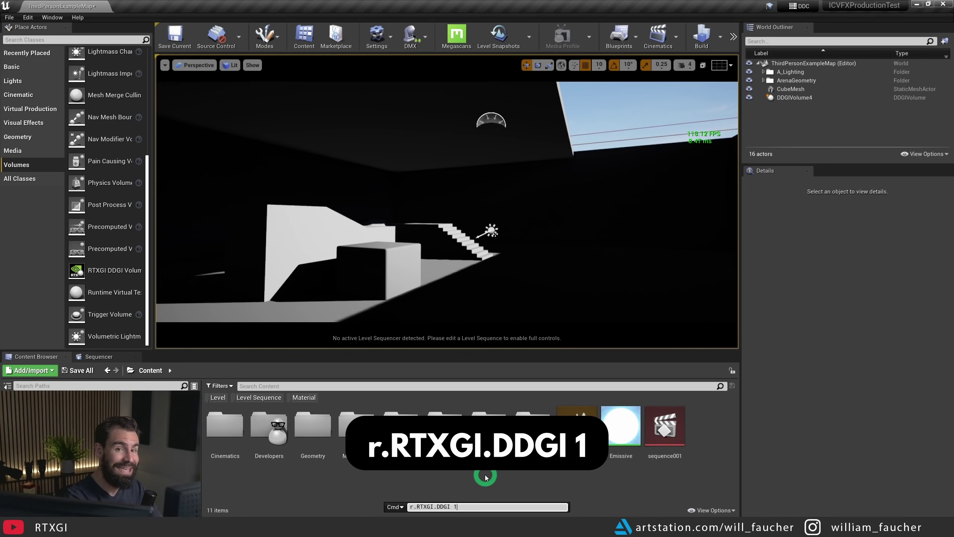
pyautogui.press('Return')
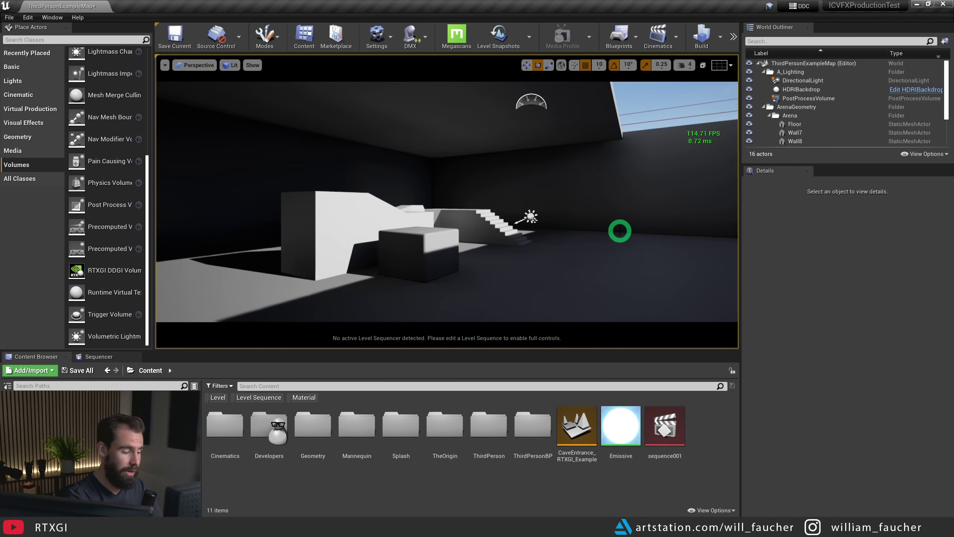
# - Rotate the directional light to change the sun angle and test the room's indirect lighting
pyautogui.hotkey('ctrl', 'l')
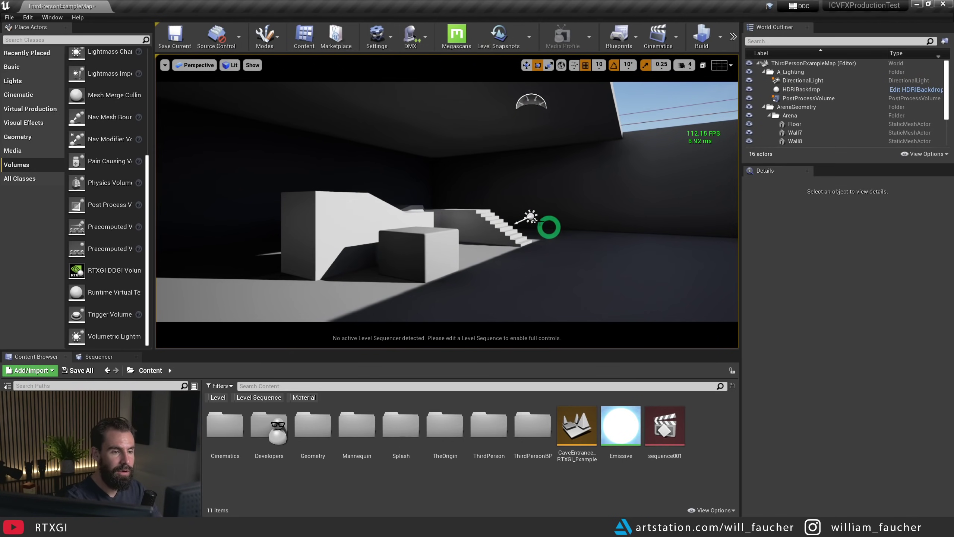
pyautogui.click(531, 219)
pyautogui.moveTo(556, 188); pyautogui.dragTo(607, 213)
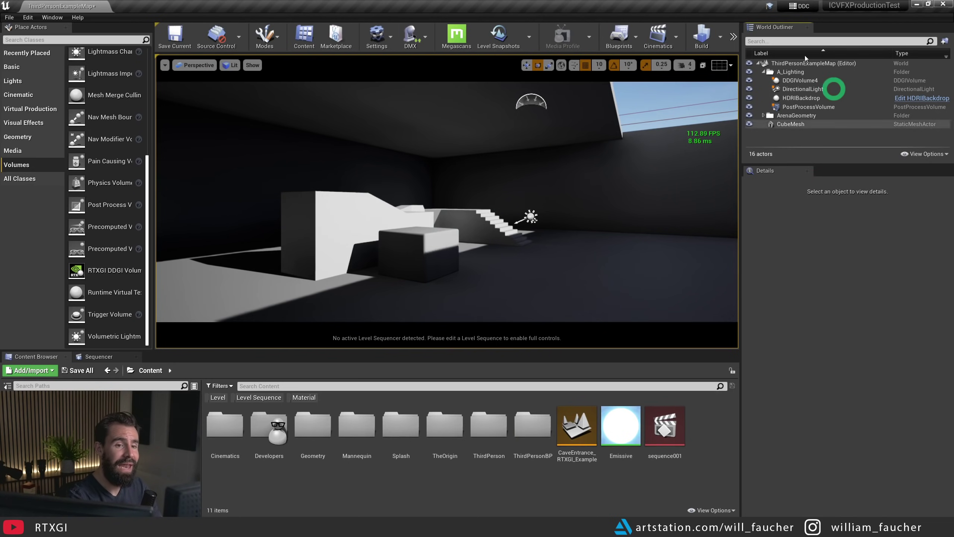
# - Turn on Visualize Probes for the DDGI volume in the A_Lighting folder and inspect the probe grid across the room
pyautogui.click(791, 80)
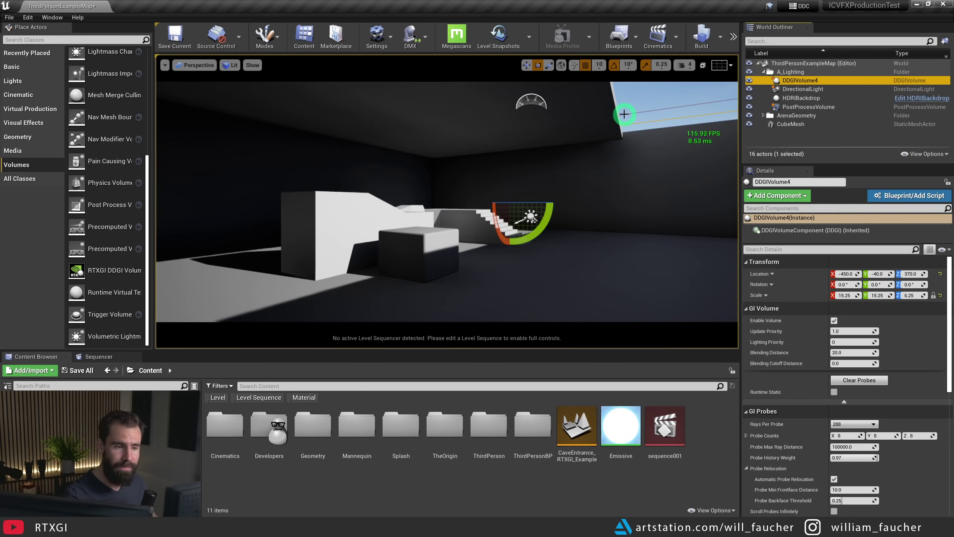
pyautogui.click(788, 81)
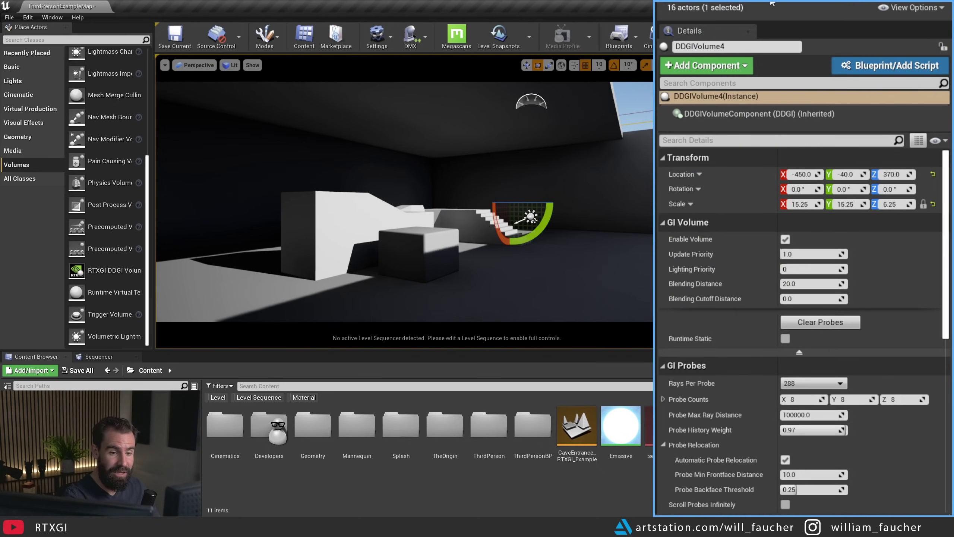
pyautogui.scroll(-5, 780, 155)
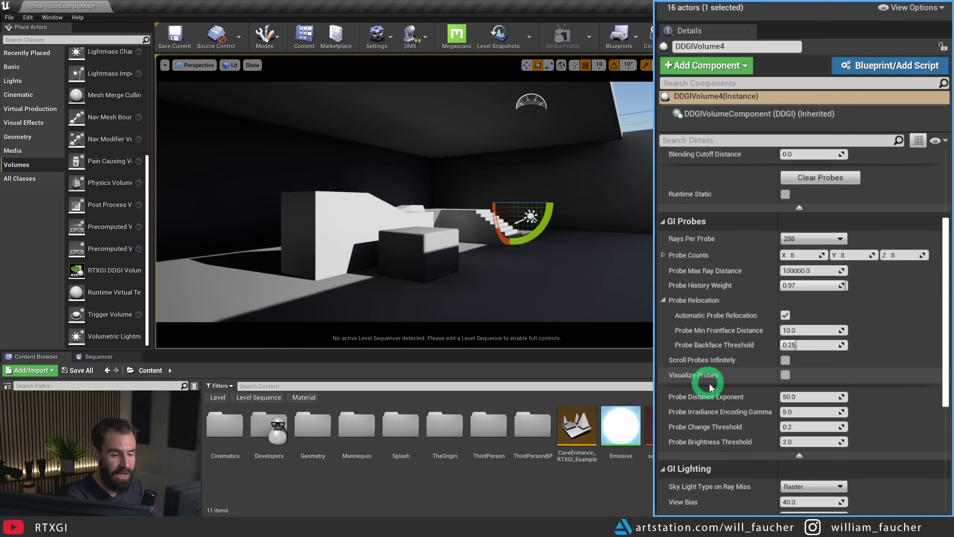
pyautogui.click(785, 375)
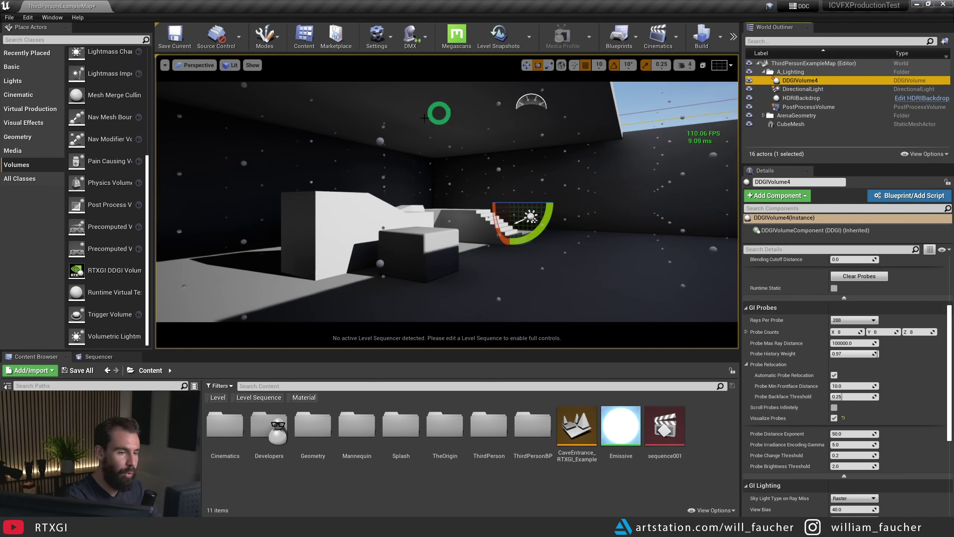
pyautogui.moveTo(454, 195); pyautogui.dragTo(495, 181, button='right')
pyautogui.moveTo(590, 320); pyautogui.dragTo(375, 140, button='right')
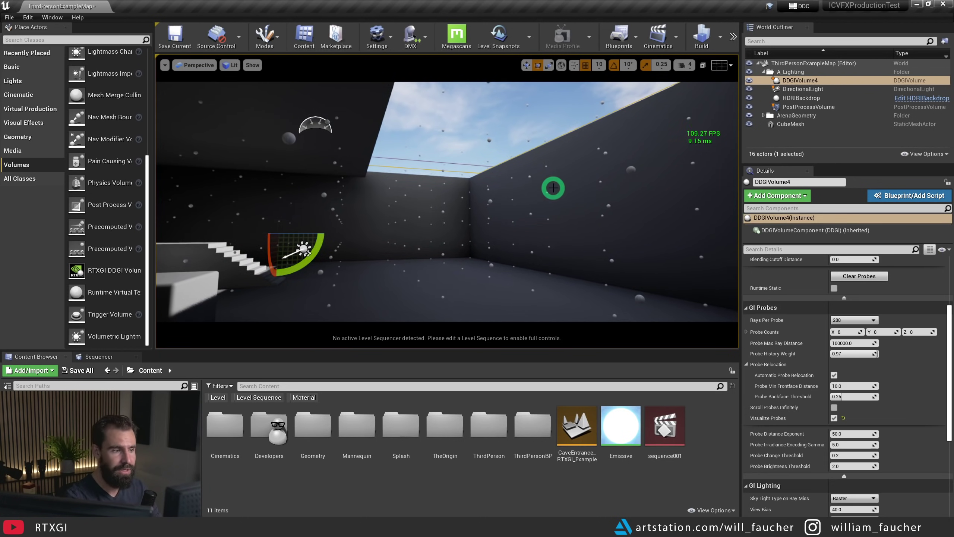
pyautogui.moveTo(554, 188); pyautogui.dragTo(512, 260, button='right')
pyautogui.moveTo(575, 256); pyautogui.dragTo(557, 147, button='right')
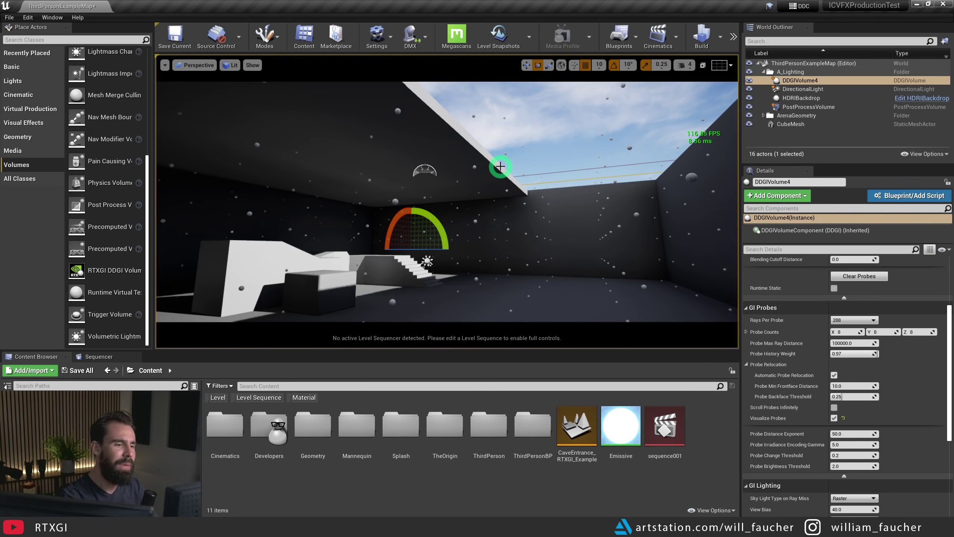
# - Scale the DDGI volume up far beyond the building and inspect how sparser probes affect the room's lighting
pyautogui.moveTo(501, 167); pyautogui.dragTo(494, 285, button='right')
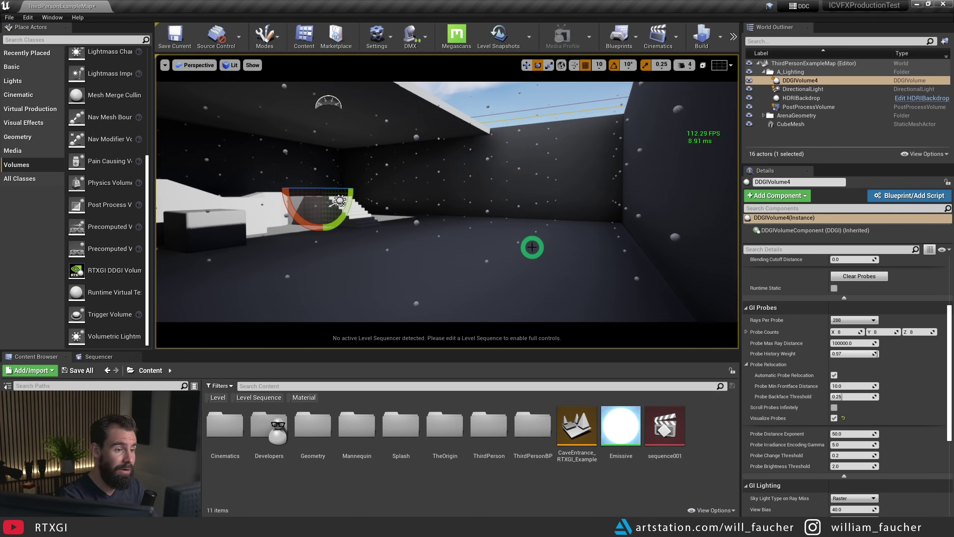
pyautogui.press('f')
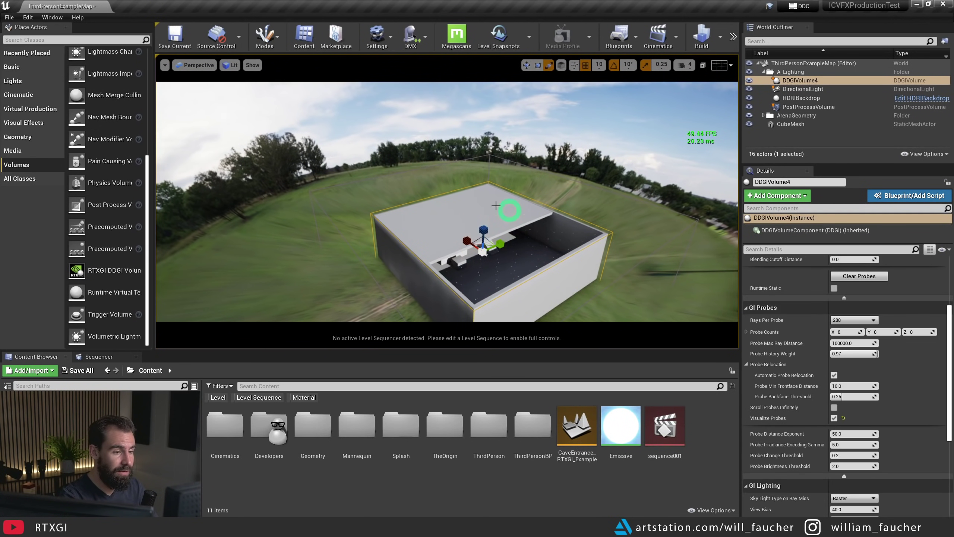
pyautogui.moveTo(483, 251); pyautogui.dragTo(764, 2)
pyautogui.press('w')
pyautogui.moveTo(549, 128); pyautogui.dragTo(565, 92, button='right')
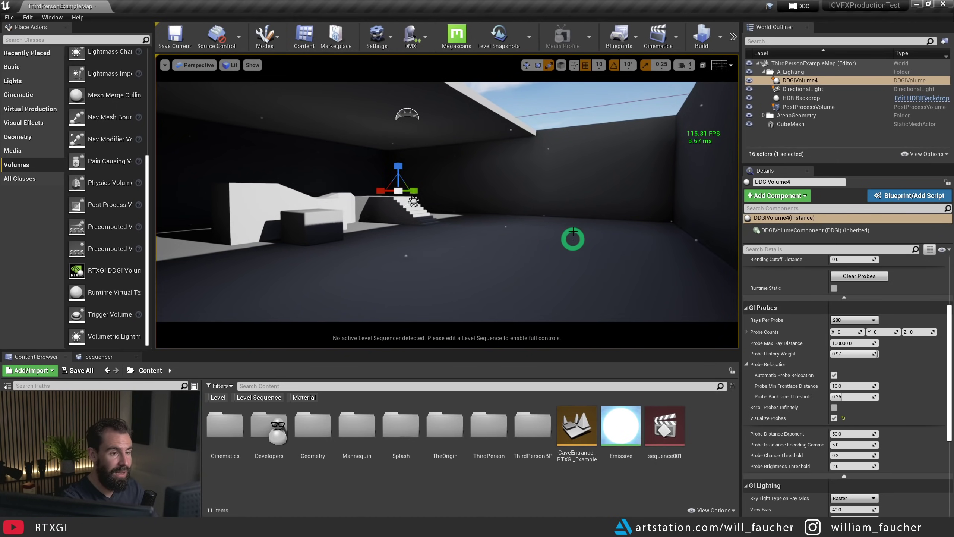
pyautogui.moveTo(573, 239); pyautogui.dragTo(597, 133)
pyautogui.moveTo(598, 133); pyautogui.dragTo(348, 243, button='right')
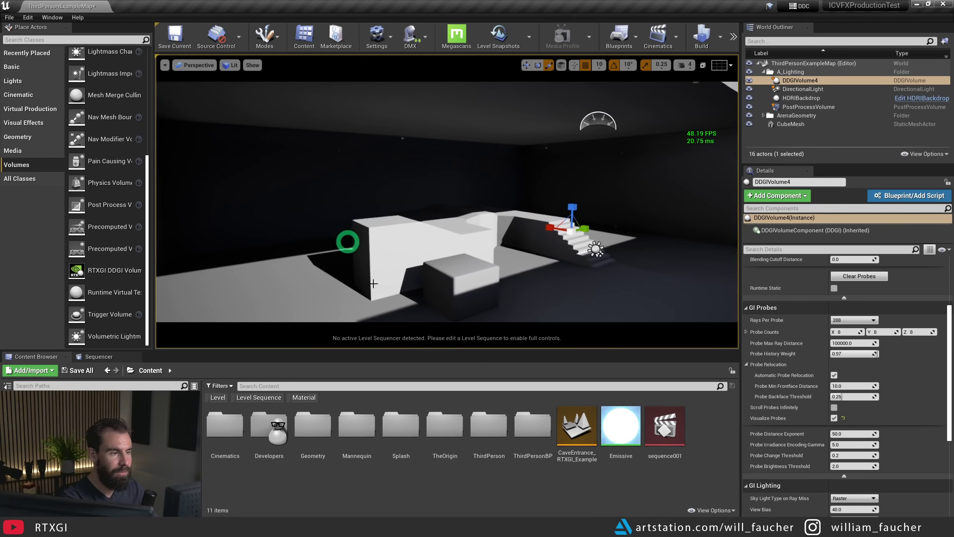
pyautogui.moveTo(520, 218); pyautogui.dragTo(503, 228, button='right')
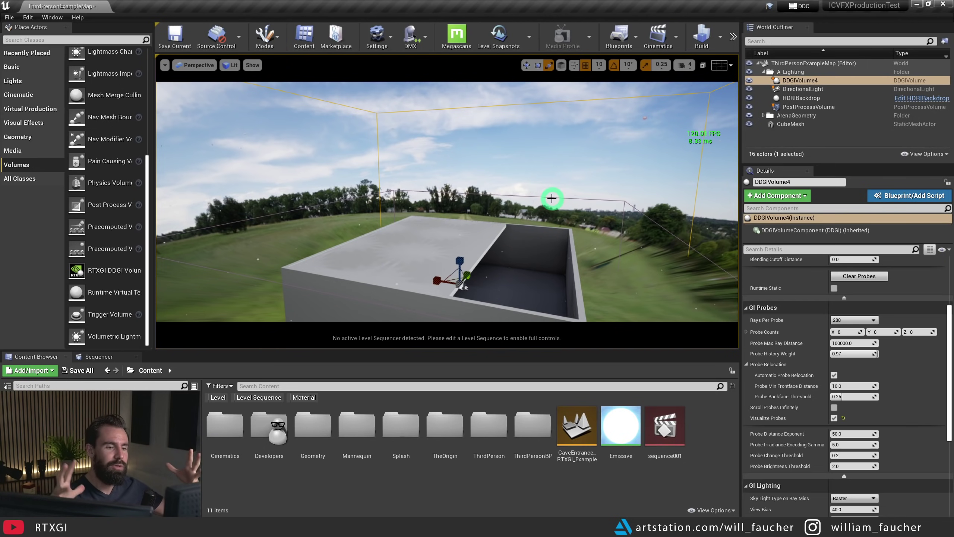
# - Undo the enlargement of the DDGI volume and return to the view inside the room
pyautogui.press('w')
pyautogui.moveTo(549, 195); pyautogui.dragTo(534, 209, button='right')
pyautogui.hotkey('ctrl', 'z')
pyautogui.press('w')
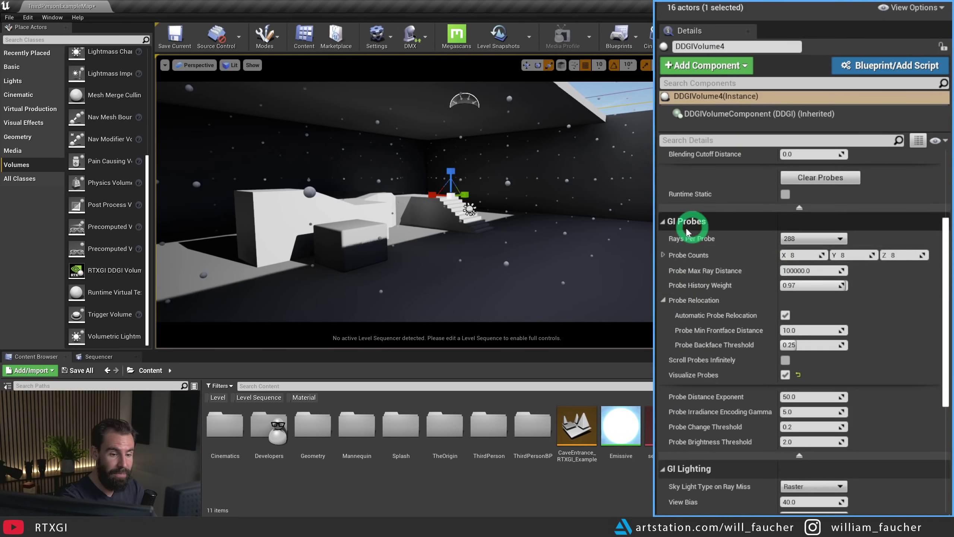
# - Set the DDGI volume's Probe Counts to 16 on X, Y and Z and inspect the denser probe grid
pyautogui.click(796, 256)
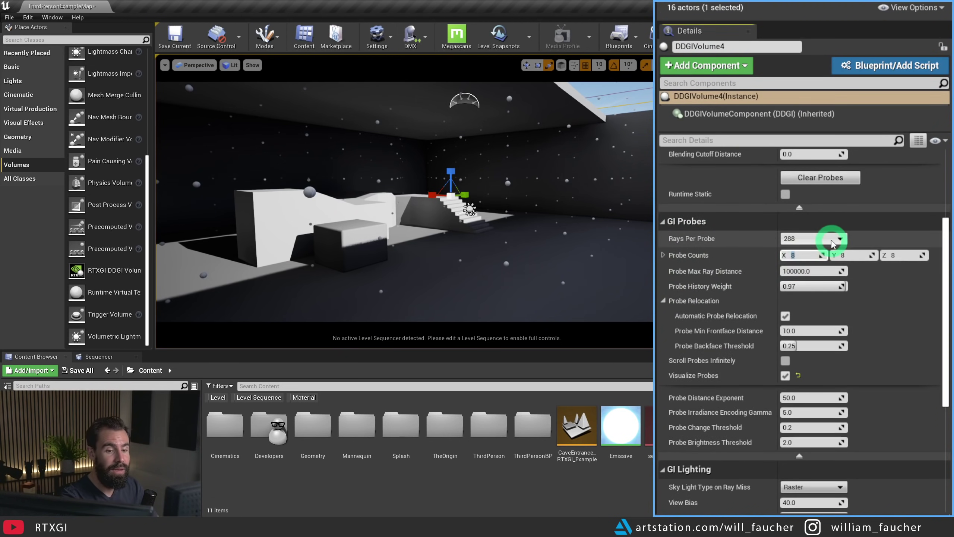
pyautogui.press('Tab')
pyautogui.write('16')
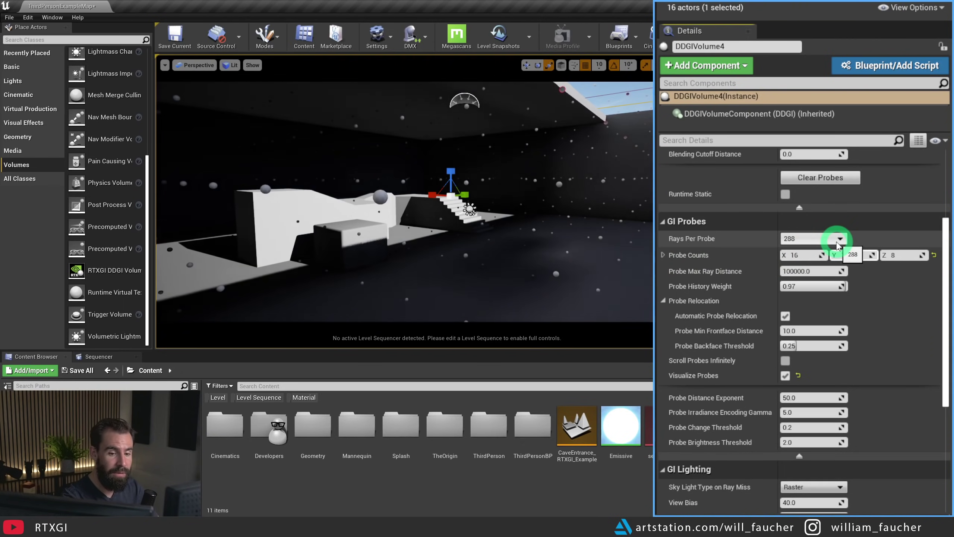
pyautogui.press('Tab')
pyautogui.write('16')
pyautogui.press('Return')
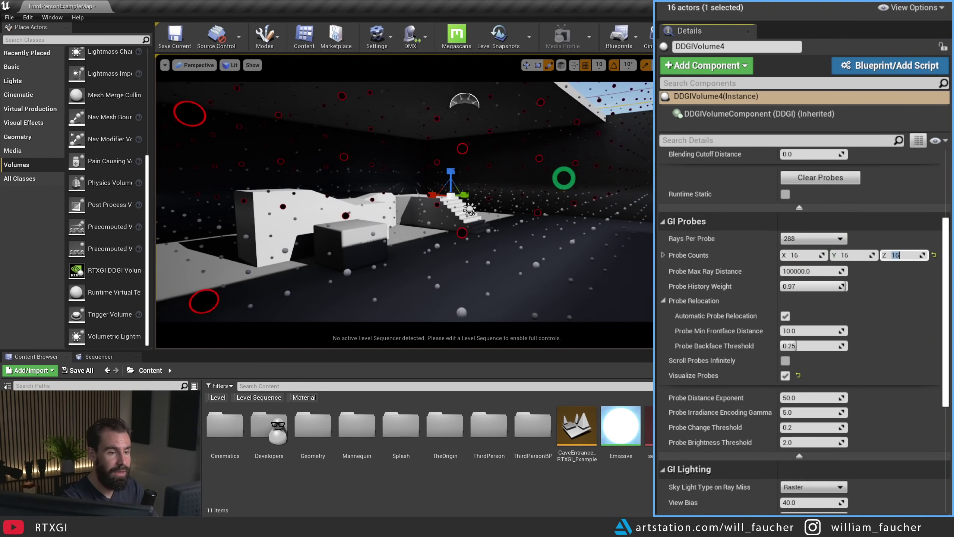
pyautogui.moveTo(538, 169)
pyautogui.mouseDown(button='right')
pyautogui.moveTo(547, 165)
pyautogui.moveTo(540, 167)
pyautogui.mouseUp(button='right')
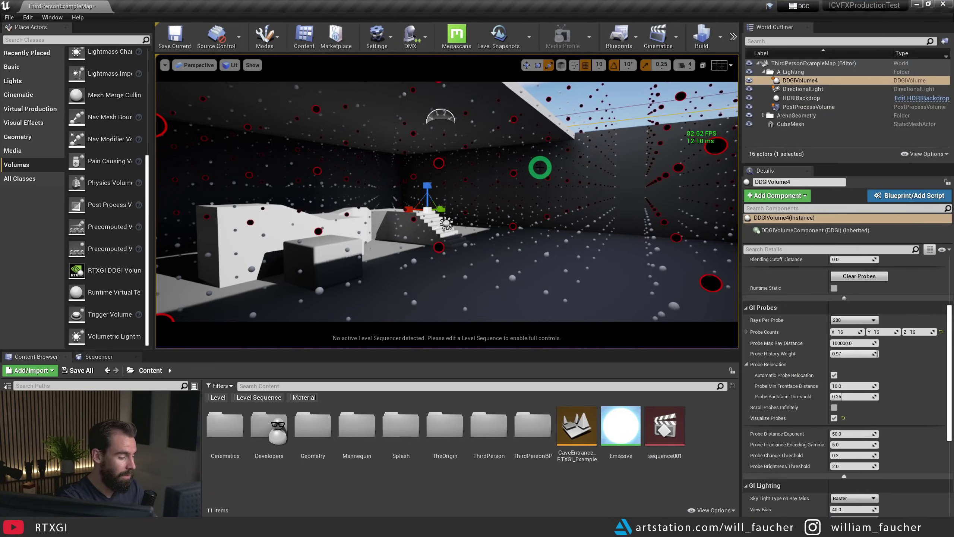
pyautogui.moveTo(428, 241)
pyautogui.mouseDown(button='right')
pyautogui.moveTo(573, 222)
pyautogui.moveTo(674, 238)
pyautogui.moveTo(554, 178)
pyautogui.moveTo(373, 181)
pyautogui.moveTo(608, 143)
pyautogui.mouseUp(button='right')
pyautogui.press('Escape')
pyautogui.moveTo(624, 174)
pyautogui.mouseDown(button='right')
pyautogui.moveTo(596, 171)
pyautogui.moveTo(616, 177)
pyautogui.mouseUp(button='right')
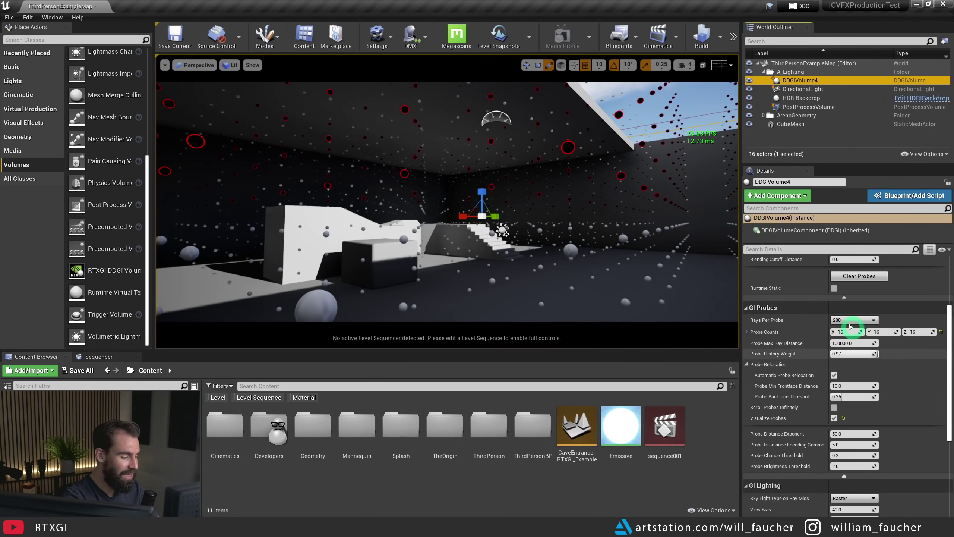
# - Set the DDGI volume's Light Multiplier to 5 and check the indirect lighting across the room
pyautogui.scroll(-3, 852, 320)
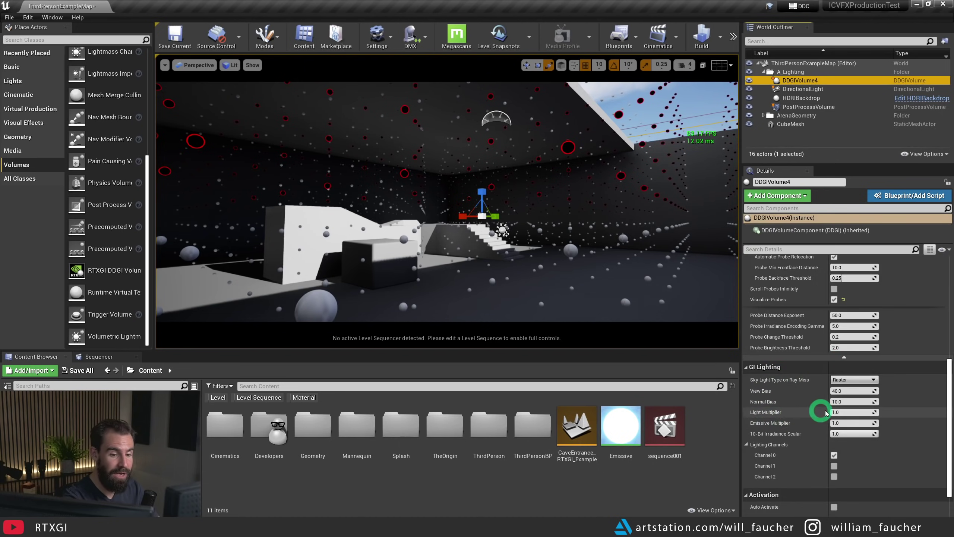
pyautogui.click(857, 412)
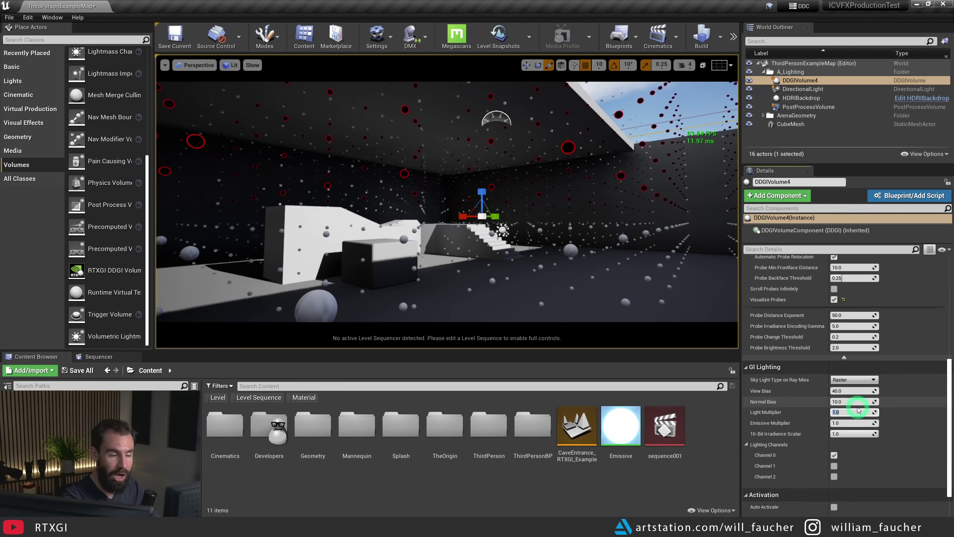
pyautogui.write('5')
pyautogui.press('Return')
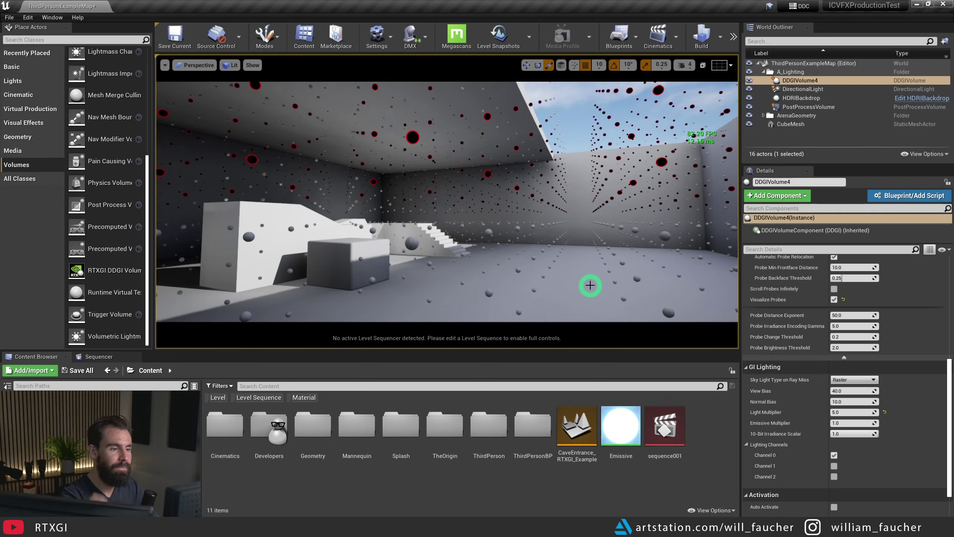
pyautogui.moveTo(510, 204)
pyautogui.mouseDown(button='right')
pyautogui.moveTo(465, 205)
pyautogui.moveTo(515, 206)
pyautogui.mouseUp(button='right')
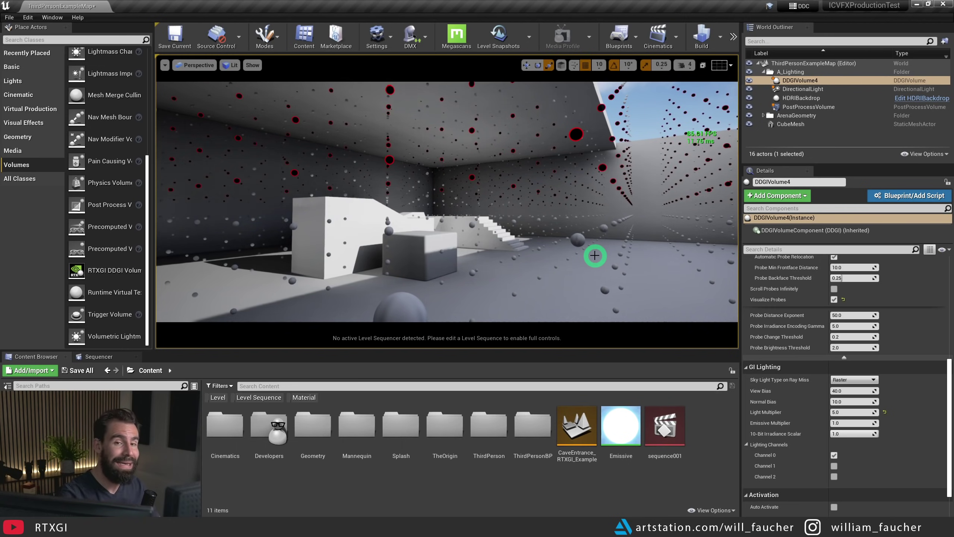
pyautogui.moveTo(622, 212); pyautogui.dragTo(524, 212, button='right')
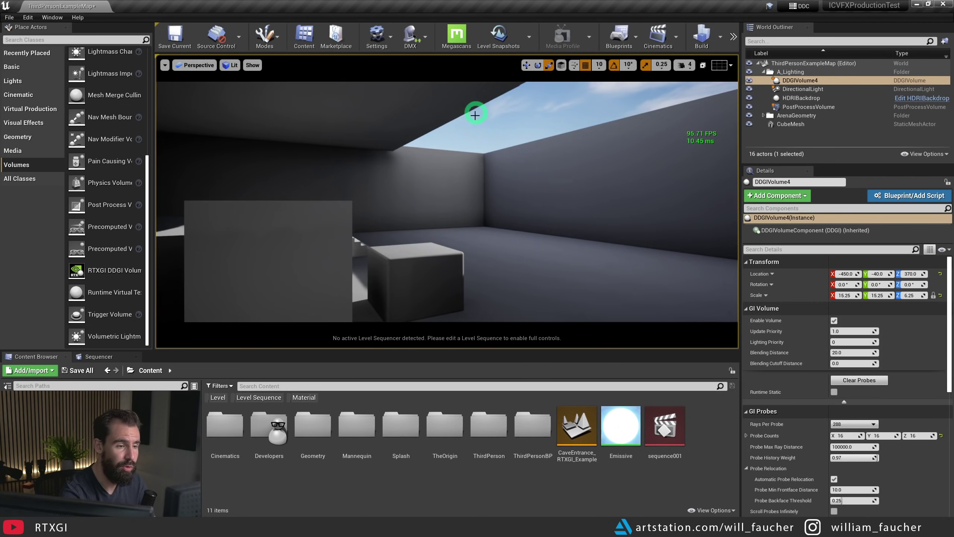
# - Hide the HDRIBackdrop to check its contribution to the room's indirect lighting, restore its visibility, and look around the backdrop
pyautogui.moveTo(475, 116); pyautogui.dragTo(489, 117, button='right')
pyautogui.click(550, 121)
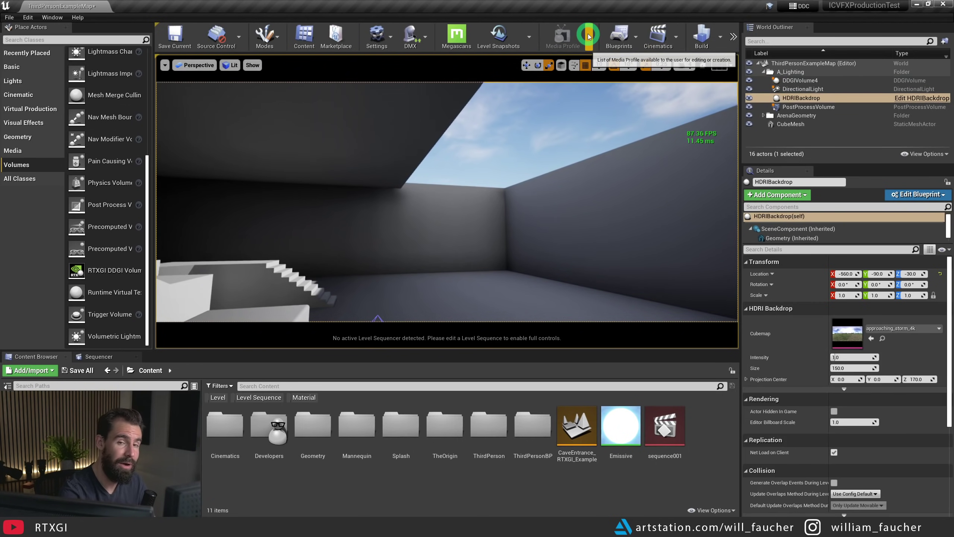
pyautogui.click(749, 99)
pyautogui.moveTo(567, 232); pyautogui.dragTo(328, 121, button='right')
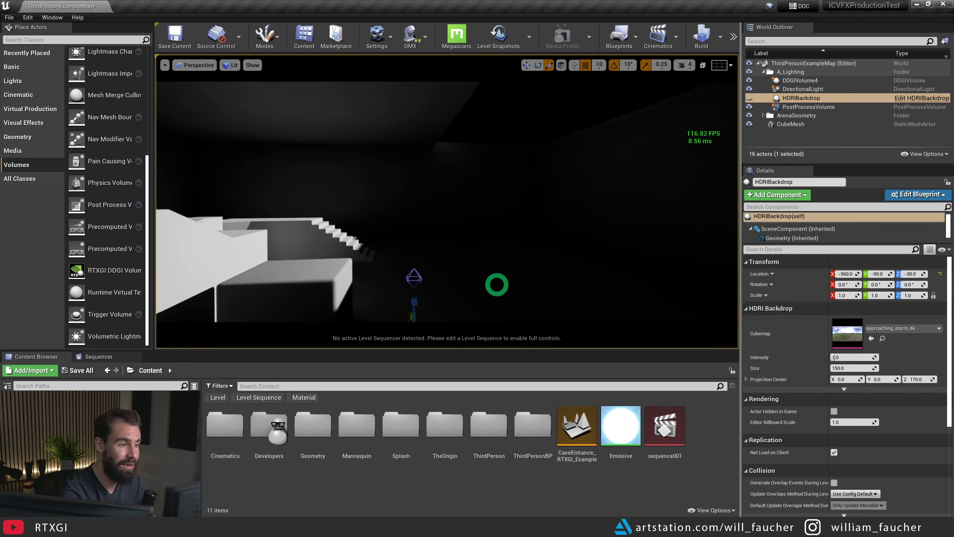
pyautogui.click(750, 98)
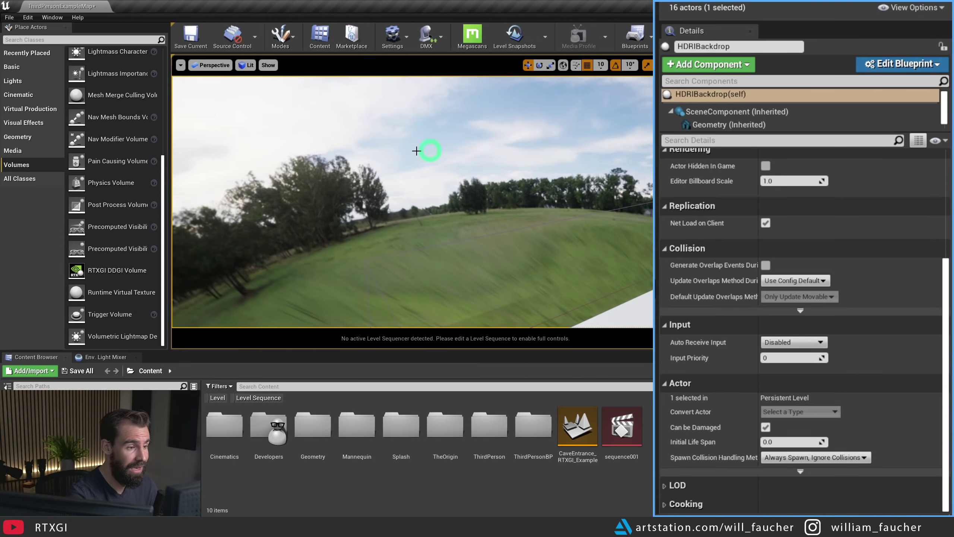
pyautogui.moveTo(426, 149); pyautogui.dragTo(594, 169, button='right')
pyautogui.moveTo(528, 219); pyautogui.dragTo(551, 167, button='right')
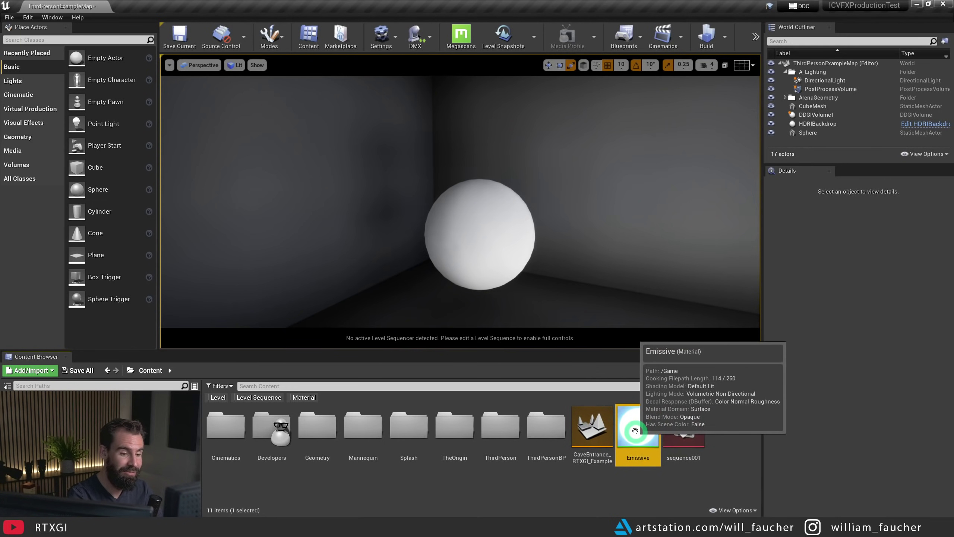
# - Apply the Emissive material to the sphere and move the sphere around the room to test emissive bounce lighting
pyautogui.moveTo(637, 431); pyautogui.dragTo(486, 247)
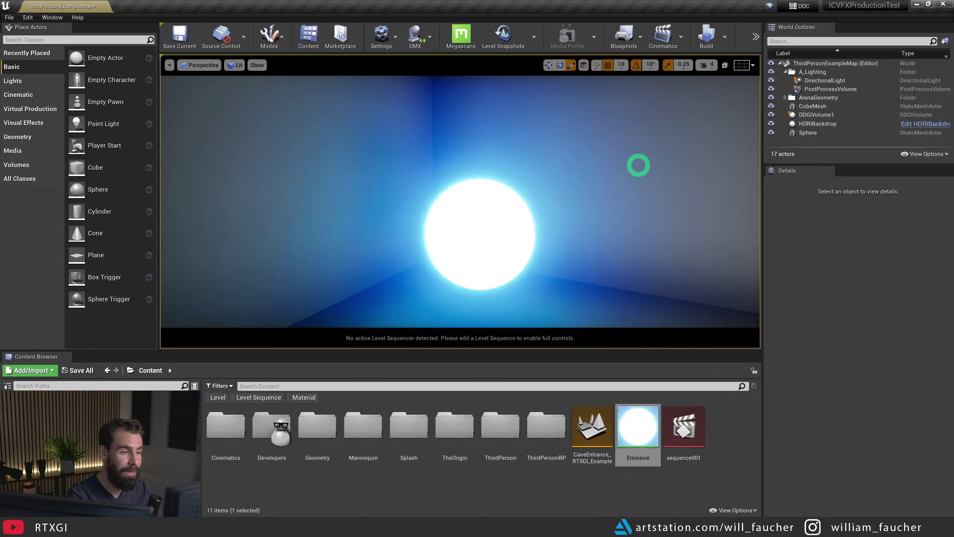
pyautogui.moveTo(636, 165); pyautogui.dragTo(518, 198, button='right')
pyautogui.click(518, 198)
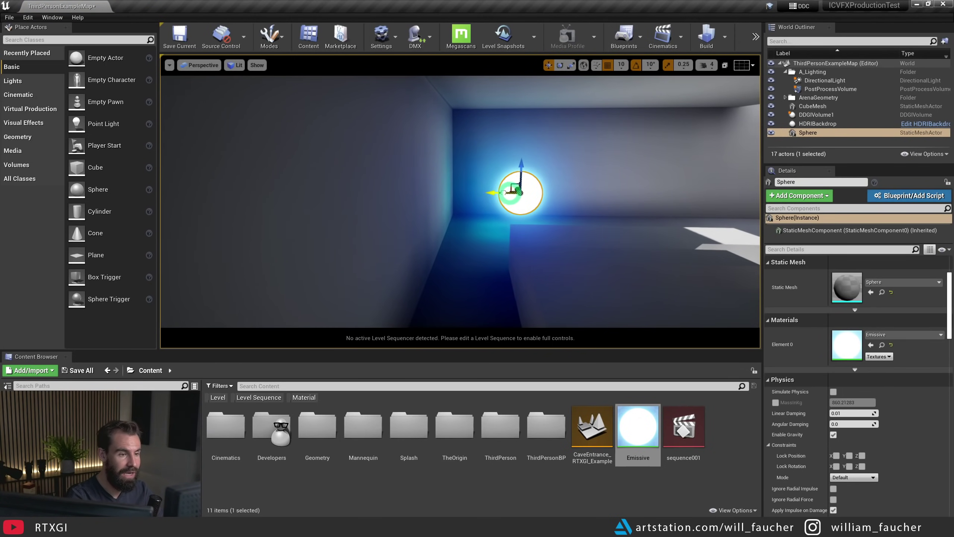
pyautogui.moveTo(517, 199)
pyautogui.mouseDown()
pyautogui.moveTo(719, 194)
pyautogui.moveTo(505, 192)
pyautogui.mouseUp()
pyautogui.moveTo(554, 176); pyautogui.dragTo(582, 204, button='right')
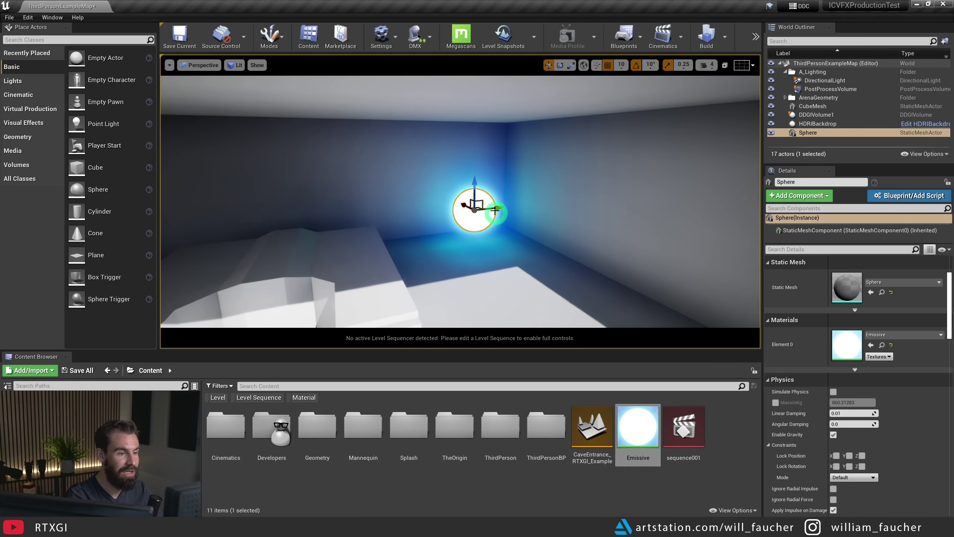
pyautogui.moveTo(497, 212)
pyautogui.mouseDown()
pyautogui.moveTo(372, 215)
pyautogui.moveTo(502, 196)
pyautogui.mouseUp()
pyautogui.press('Escape')
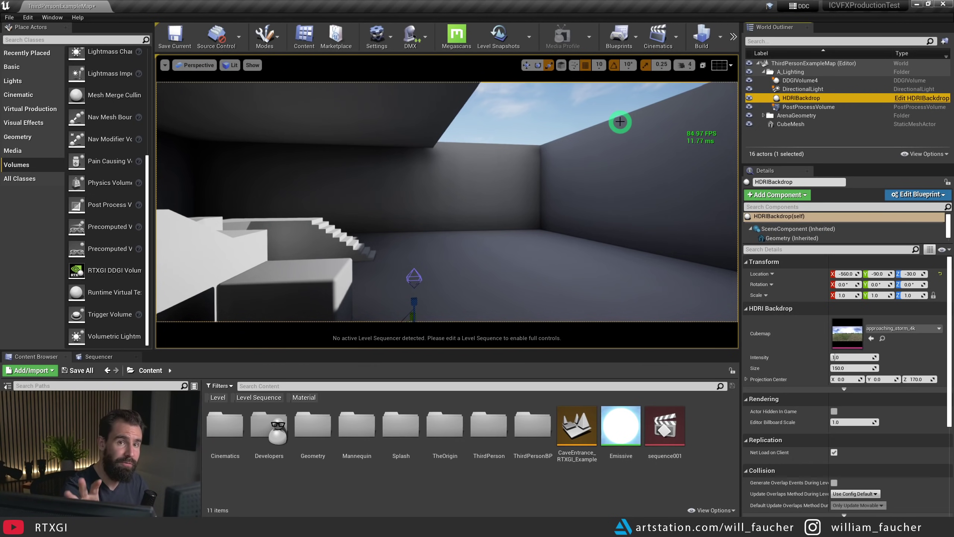
# - Frame the HDRIBackdrop dome and set its Size to 5000
pyautogui.moveTo(490, 143); pyautogui.dragTo(490, 155, button='right')
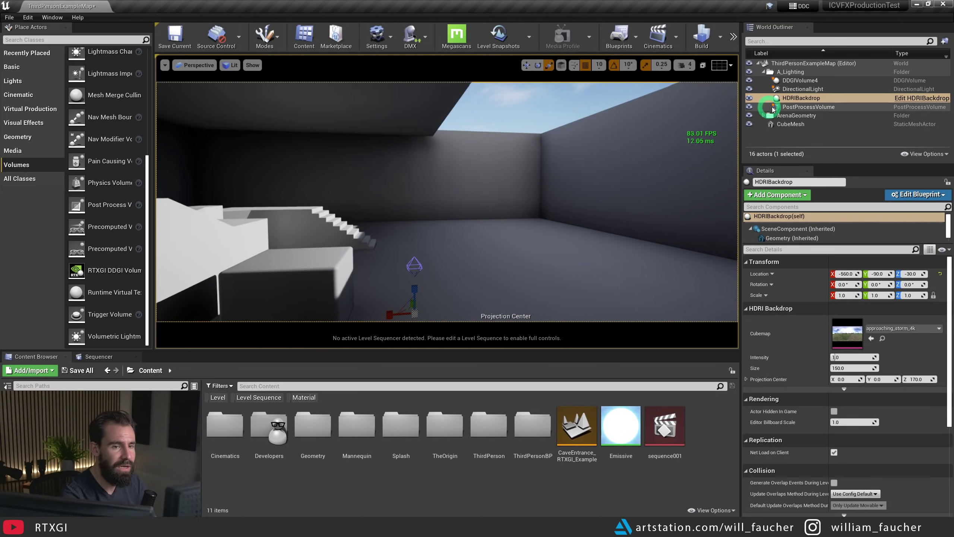
pyautogui.click(808, 99)
pyautogui.moveTo(506, 189); pyautogui.dragTo(506, 189, button='right')
pyautogui.press('f')
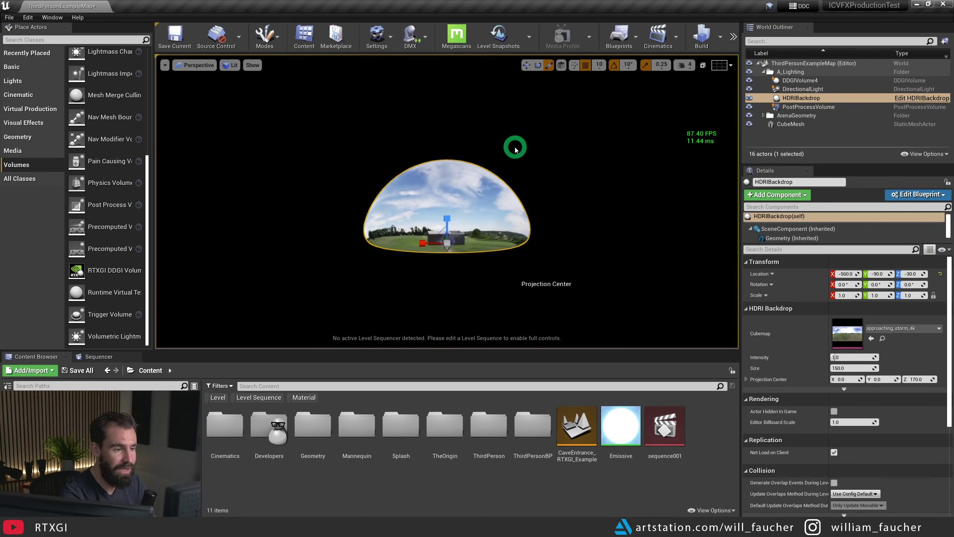
pyautogui.keyDown('alt'); pyautogui.moveTo(516, 149); pyautogui.dragTo(532, 121); pyautogui.keyUp('alt')
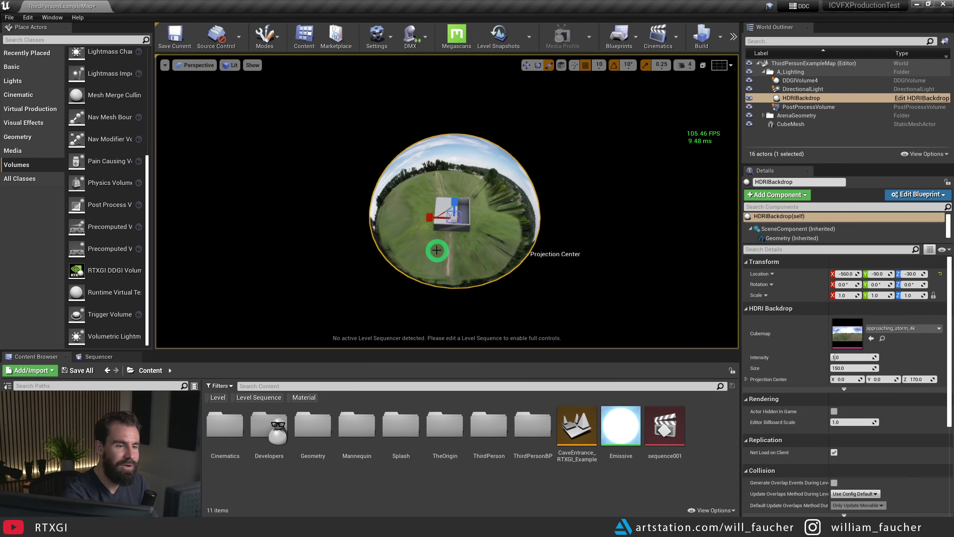
pyautogui.click(862, 368)
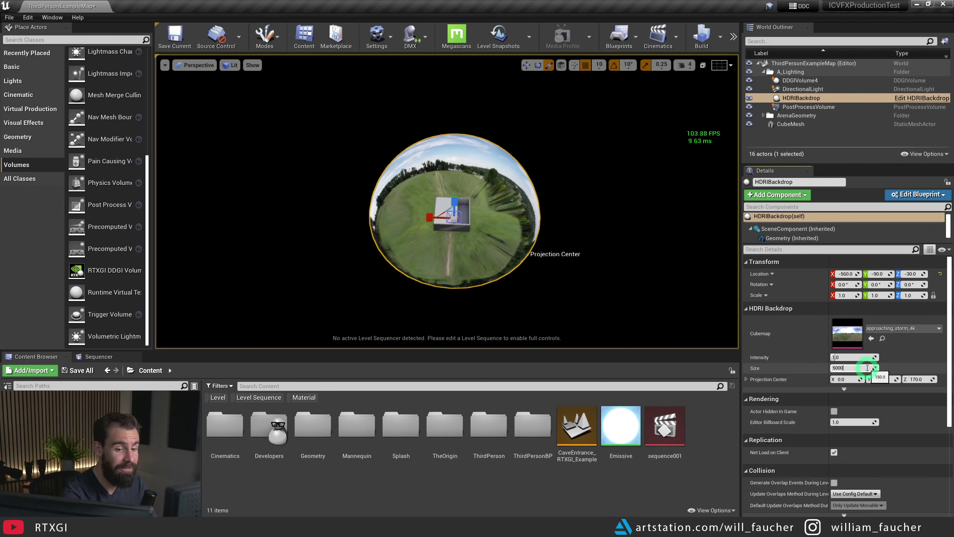
pyautogui.write('50000')
pyautogui.press('Return')
# - Inspect the room's indirect lighting from inside the building with the enlarged backdrop and nothing selected
pyautogui.click(465, 211)
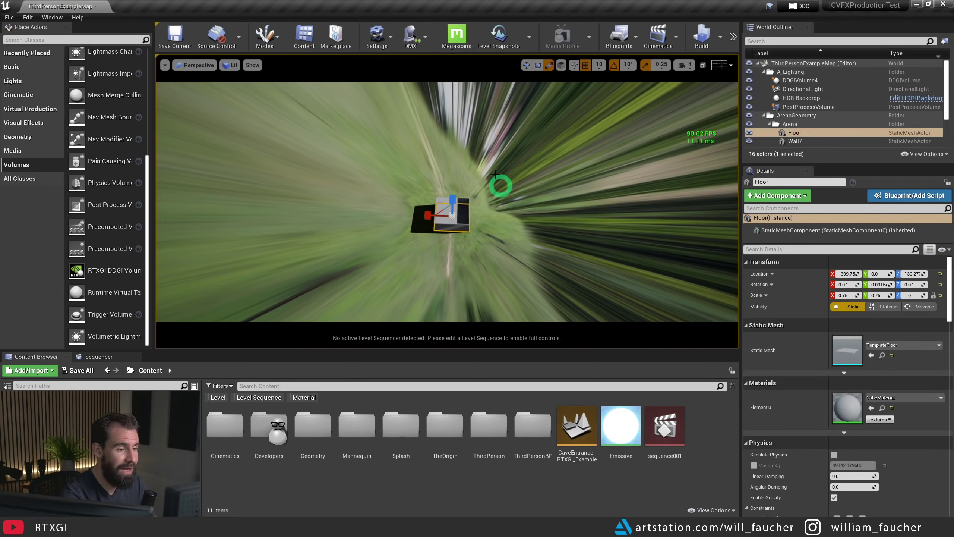
pyautogui.press('w')
pyautogui.moveTo(622, 216); pyautogui.dragTo(695, 211, button='right')
pyautogui.press('Escape')
pyautogui.moveTo(593, 209); pyautogui.dragTo(604, 247, button='right')
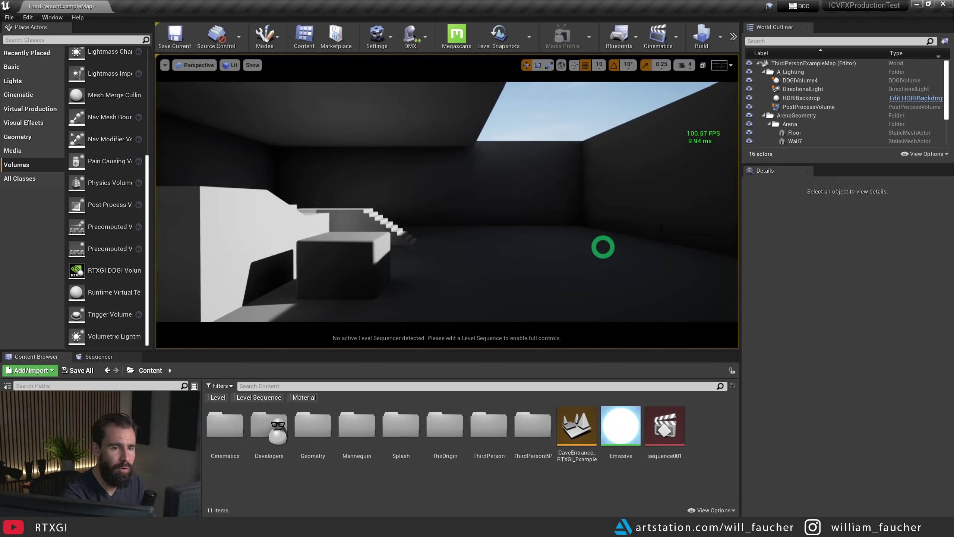
# - Set the DDGI volume's Probe Max Ray Distance to 10000000 and check the room's sky lighting
pyautogui.doubleClick(802, 97)
pyautogui.moveTo(544, 158); pyautogui.dragTo(536, 213, button='right')
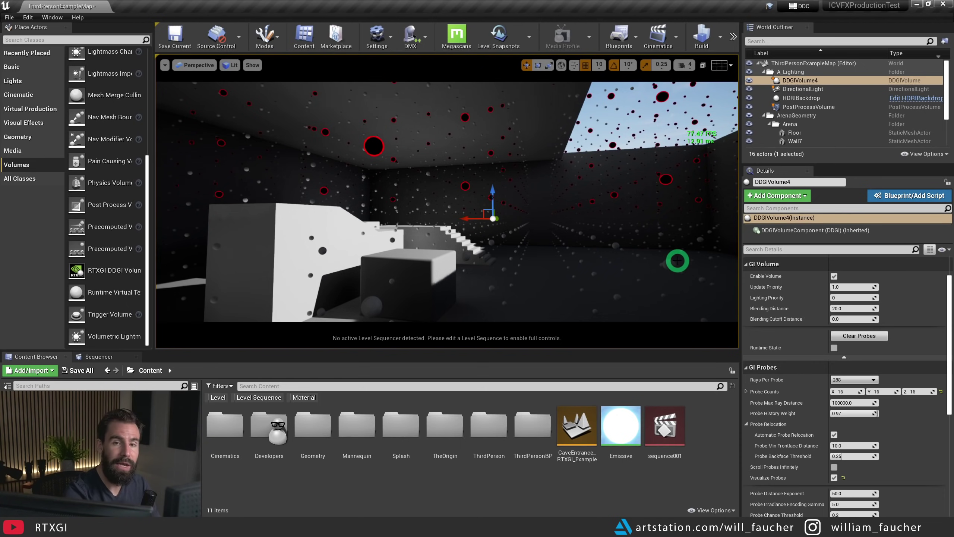
pyautogui.scroll(-5, 827, 274)
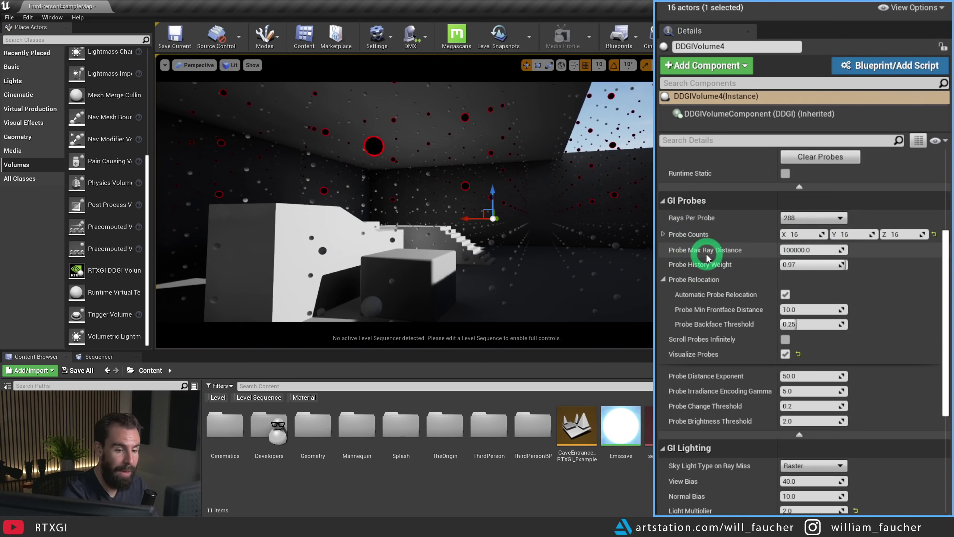
pyautogui.click(792, 250)
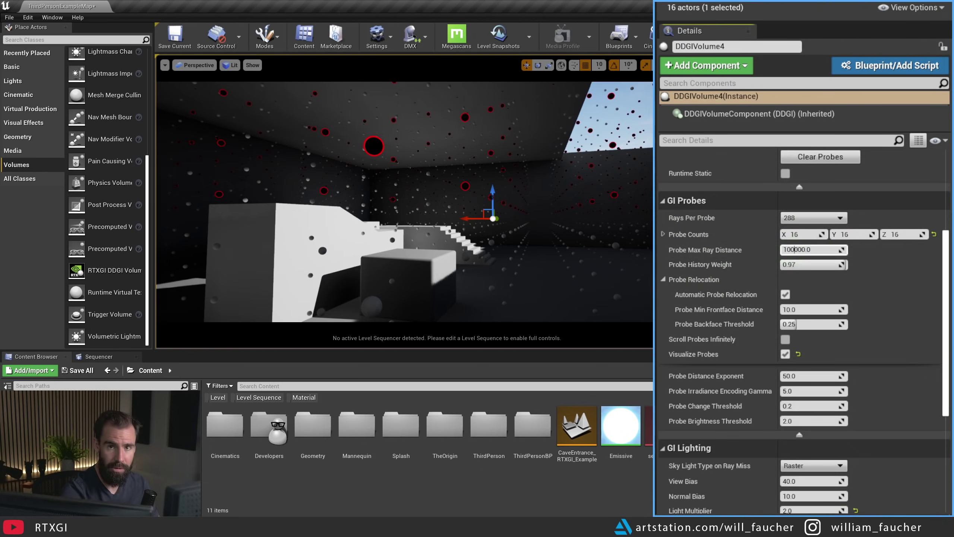
pyautogui.press('Return')
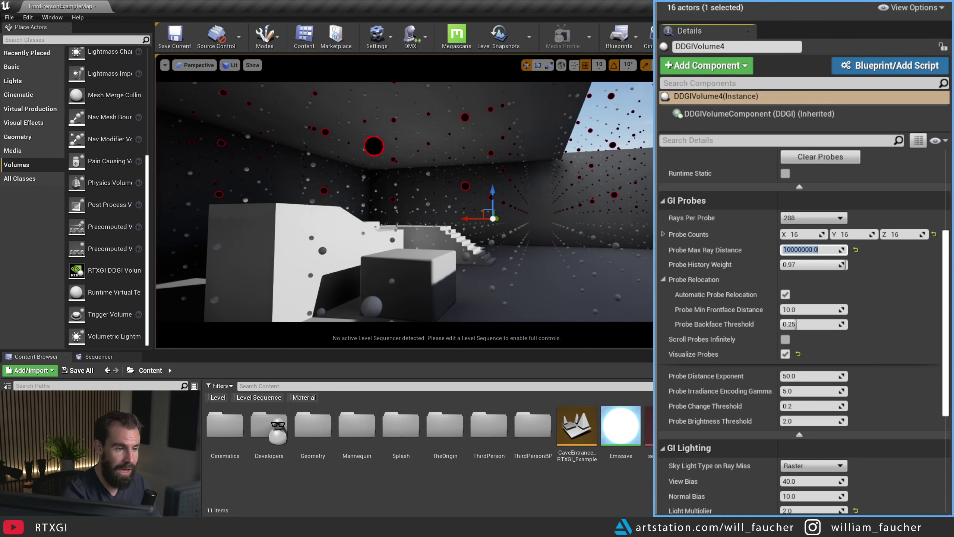
pyautogui.moveTo(465, 166)
pyautogui.mouseDown(button='right')
pyautogui.moveTo(492, 166)
pyautogui.moveTo(476, 165)
pyautogui.mouseUp(button='right')
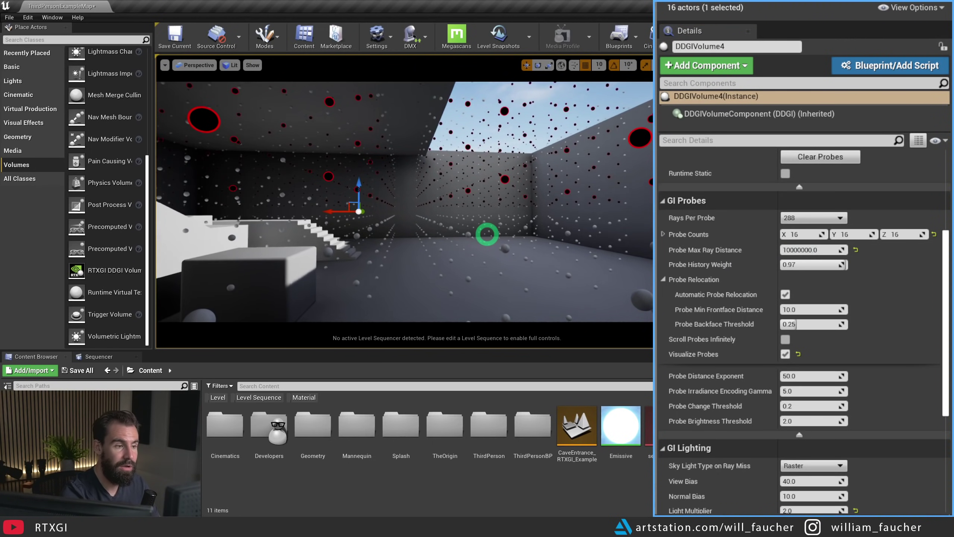
# - Turn off probe visualization for the DDGI volume after viewing its probes inside the room
pyautogui.moveTo(488, 234); pyautogui.dragTo(586, 146, button='right')
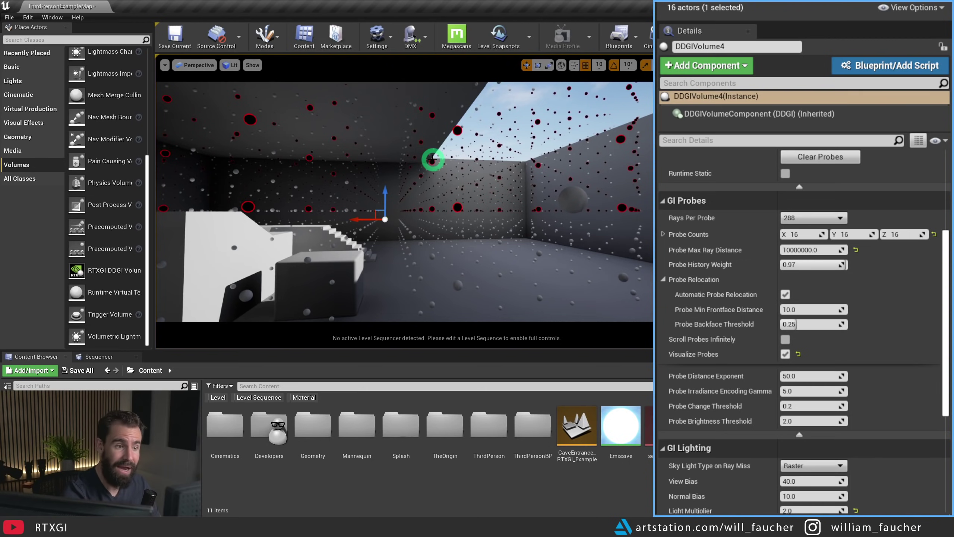
pyautogui.click(785, 354)
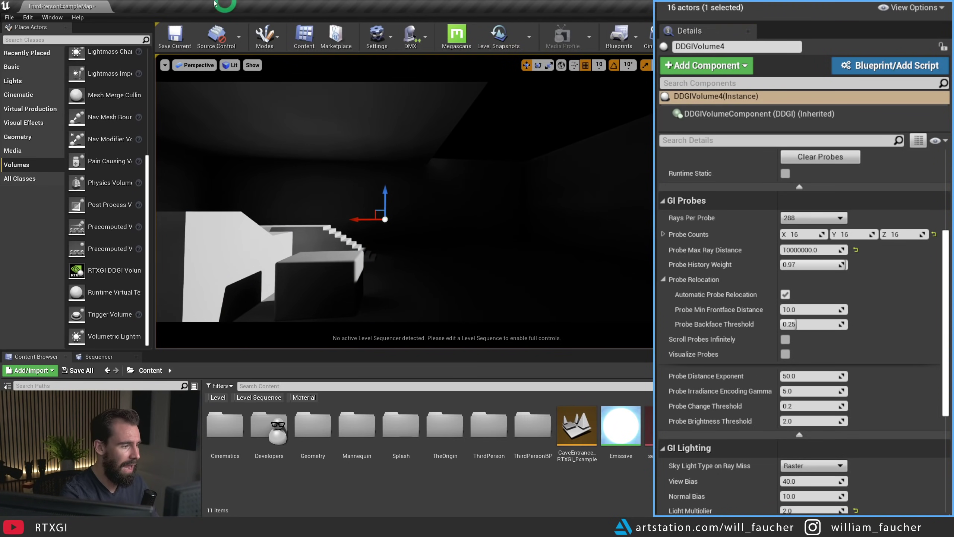
# - Use the Env. Light Mixer to create a Sky Atmosphere and a Volumetric Cloud, and close the mixer
pyautogui.click(63, 16)
pyautogui.click(64, 15)
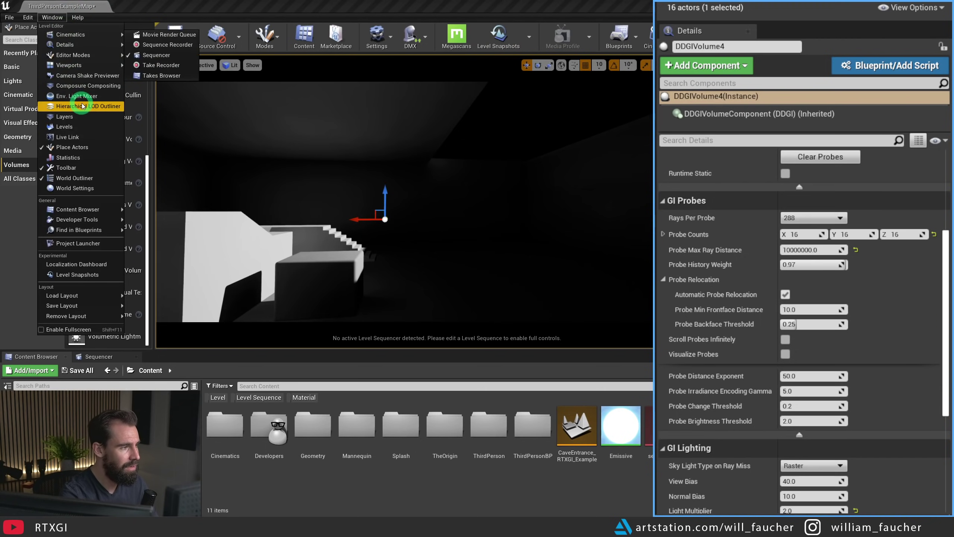
pyautogui.click(79, 100)
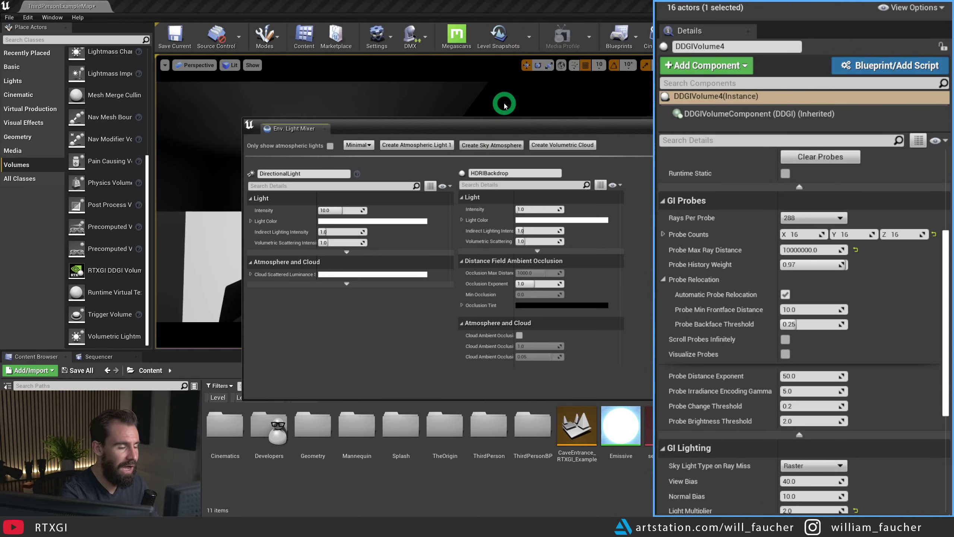
pyautogui.click(495, 146)
pyautogui.click(490, 144)
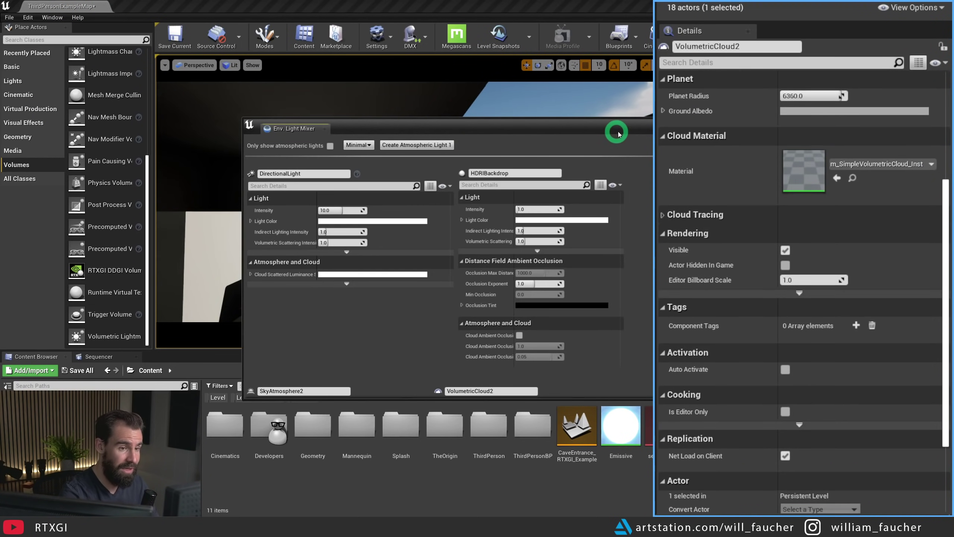
pyautogui.click(706, 122)
# - Interactively rotate the sun while facing the horizon to change the time of day over the new sky and clouds
pyautogui.press('w')
pyautogui.moveTo(571, 169)
pyautogui.mouseDown(button='right')
pyautogui.moveTo(610, 172)
pyautogui.moveTo(571, 170)
pyautogui.mouseUp(button='right')
pyautogui.hotkey('ctrl', 'l')
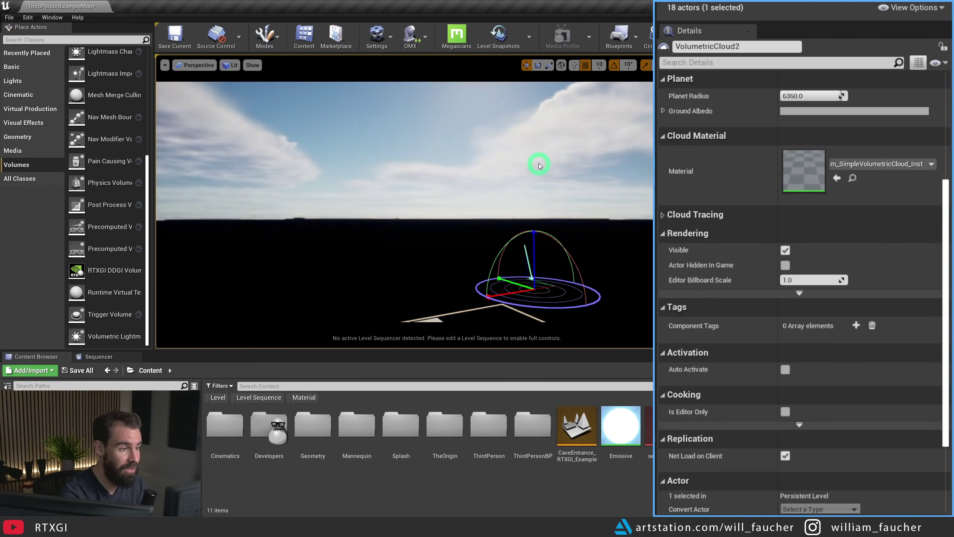
pyautogui.keyDown('ctrl'); pyautogui.moveTo(522, 188); pyautogui.dragTo(539, 171); pyautogui.keyUp('ctrl')
pyautogui.press('s')
pyautogui.moveTo(538, 171)
pyautogui.mouseDown(button='right')
pyautogui.moveTo(528, 161)
pyautogui.moveTo(374, 229)
pyautogui.moveTo(553, 168)
pyautogui.mouseUp(button='right')
pyautogui.keyDown('ctrl'); pyautogui.moveTo(553, 167); pyautogui.dragTo(612, 152); pyautogui.keyUp('ctrl')
# - From inside the building, rotate the sun so direct light enters through the roof opening onto the back wall and floor
pyautogui.moveTo(448, 158); pyautogui.dragTo(533, 228, button='right')
pyautogui.moveTo(447, 177); pyautogui.dragTo(447, 125, button='right')
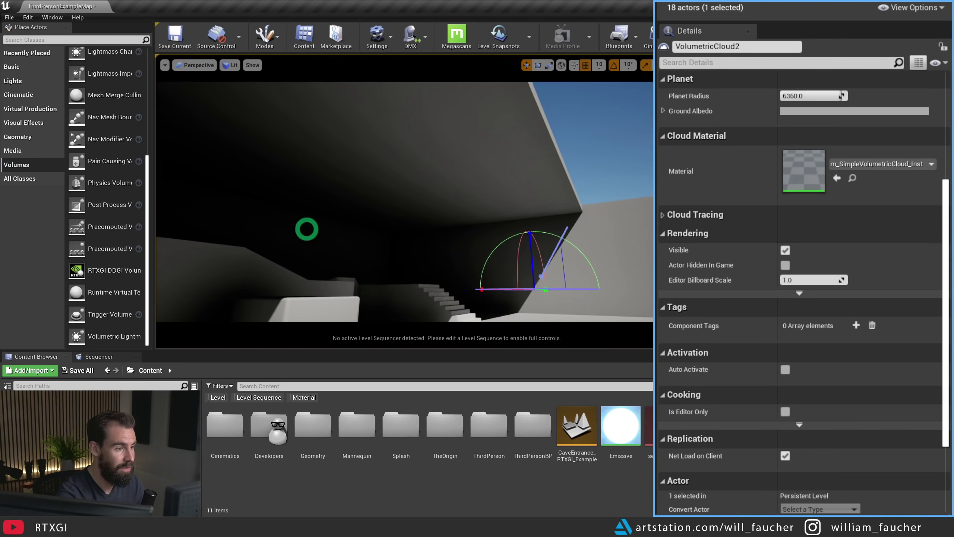
pyautogui.moveTo(558, 249); pyautogui.dragTo(537, 258, button='right')
pyautogui.hotkey('ctrl', 'l')
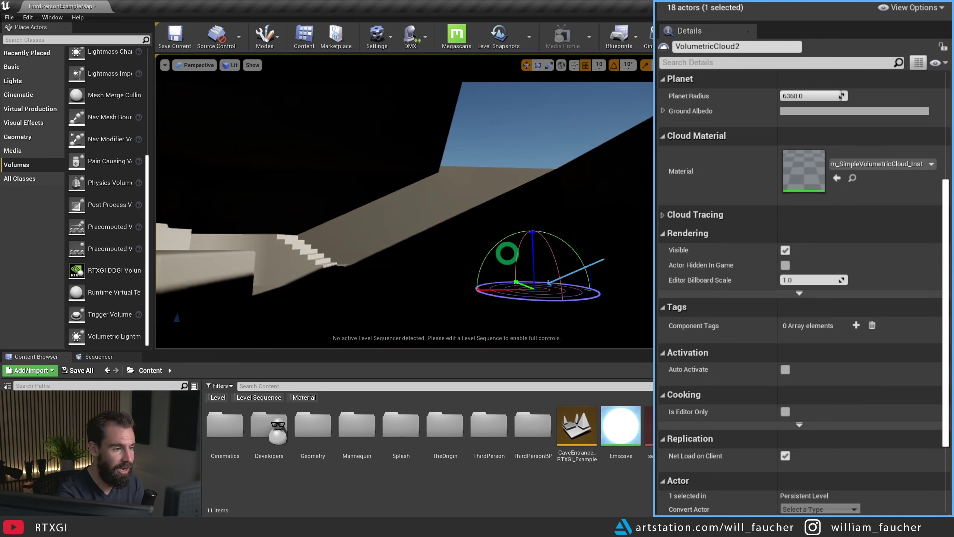
pyautogui.moveTo(491, 245); pyautogui.dragTo(559, 213)
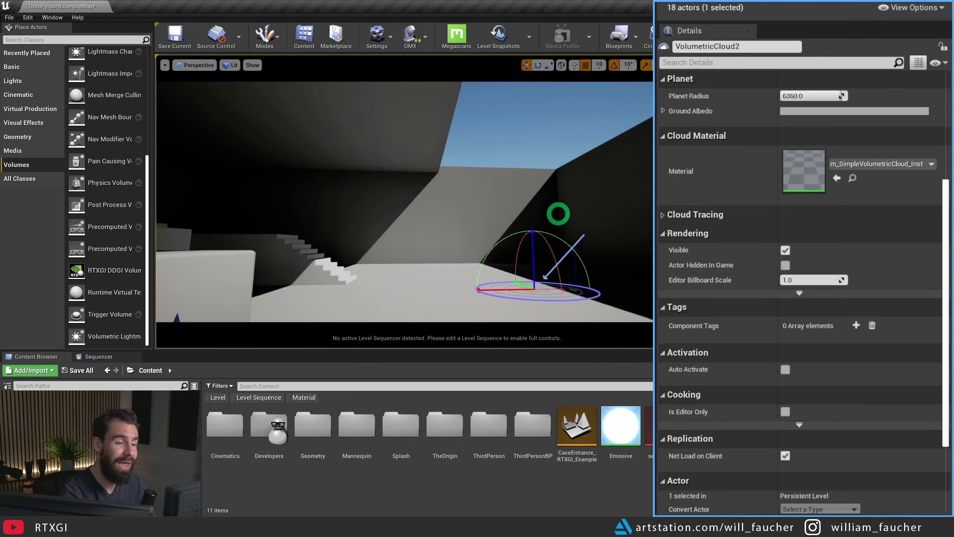
pyautogui.moveTo(556, 190); pyautogui.dragTo(576, 203, button='right')
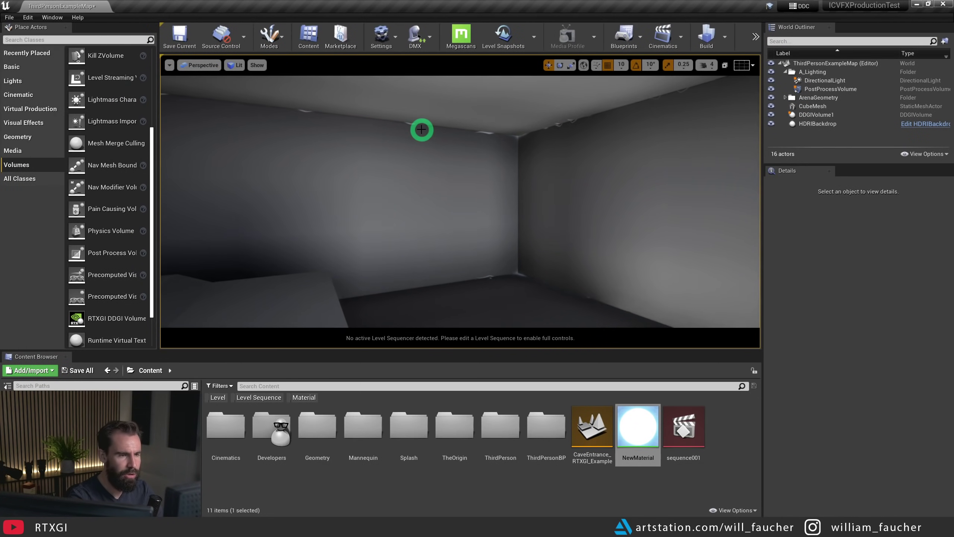
# - Select DDGIVolume1, nudge it slightly along its X axis, and check the room's corner for light leaks
pyautogui.moveTo(510, 195); pyautogui.dragTo(603, 207, button='right')
pyautogui.click(734, 114)
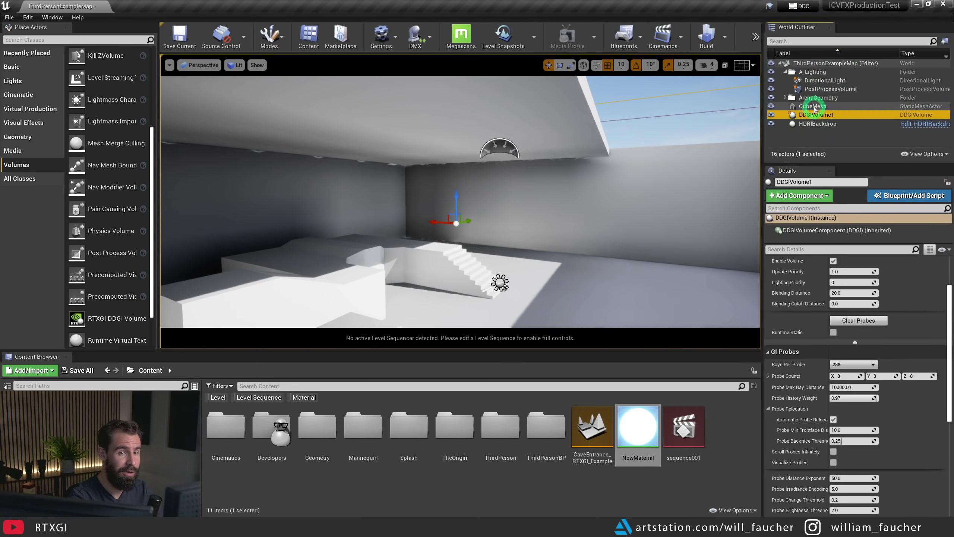
pyautogui.moveTo(435, 221); pyautogui.dragTo(447, 220)
pyautogui.scroll(4, 615, 207)
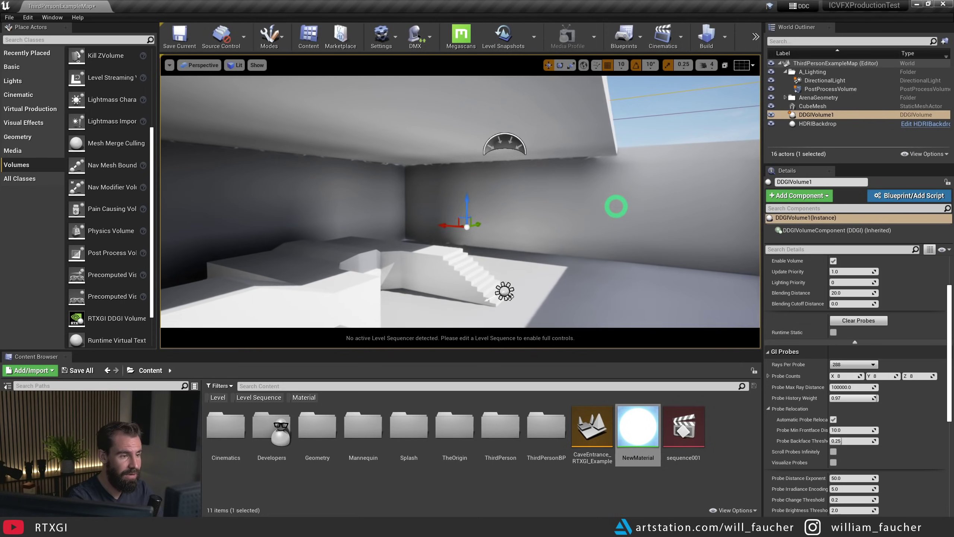
pyautogui.moveTo(616, 206); pyautogui.dragTo(545, 201, button='right')
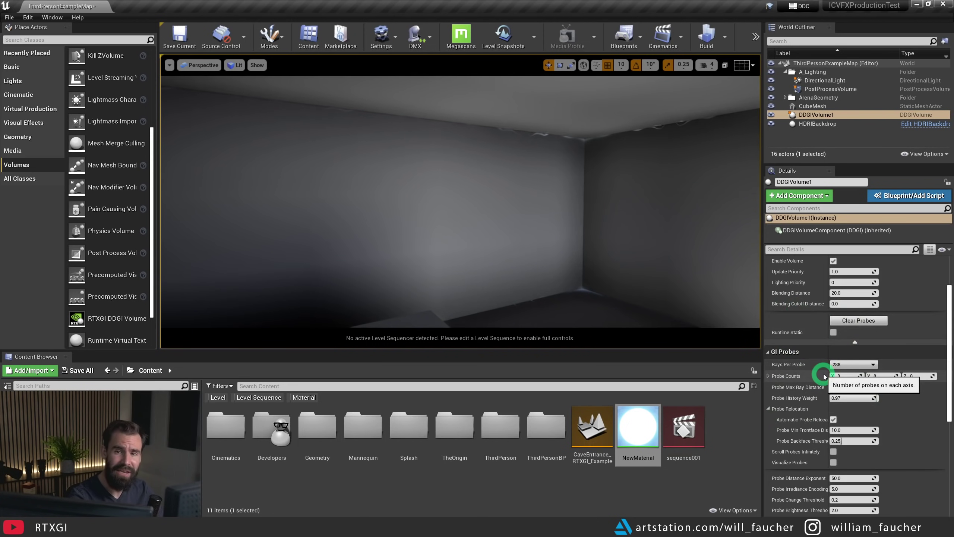
# - Set the DDGI volume's Probe Counts to 16 on X, Y and Z and check the room's lighting
pyautogui.click(854, 378)
pyautogui.write('16')
pyautogui.press('Tab')
pyautogui.write('16')
pyautogui.press('Tab')
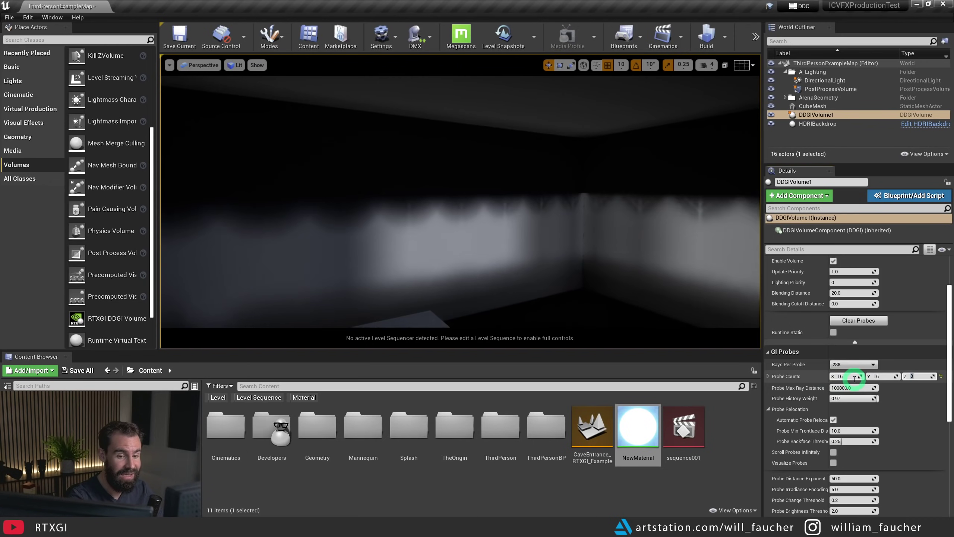
pyautogui.write('16')
pyautogui.press('Return')
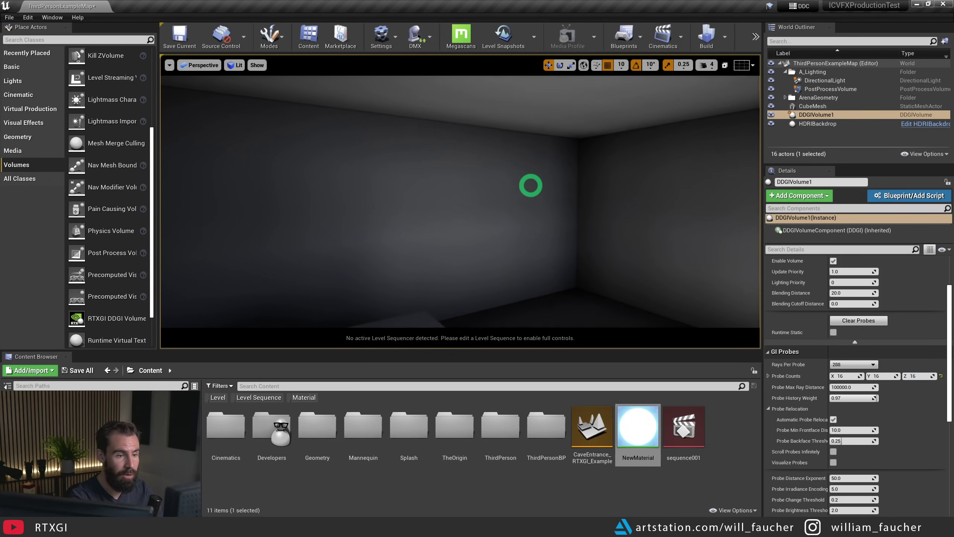
pyautogui.moveTo(544, 209)
pyautogui.mouseDown(button='right')
pyautogui.moveTo(558, 200)
pyautogui.moveTo(578, 230)
pyautogui.moveTo(530, 237)
pyautogui.moveTo(337, 132)
pyautogui.moveTo(537, 277)
pyautogui.moveTo(547, 261)
pyautogui.moveTo(547, 191)
pyautogui.mouseUp(button='right')
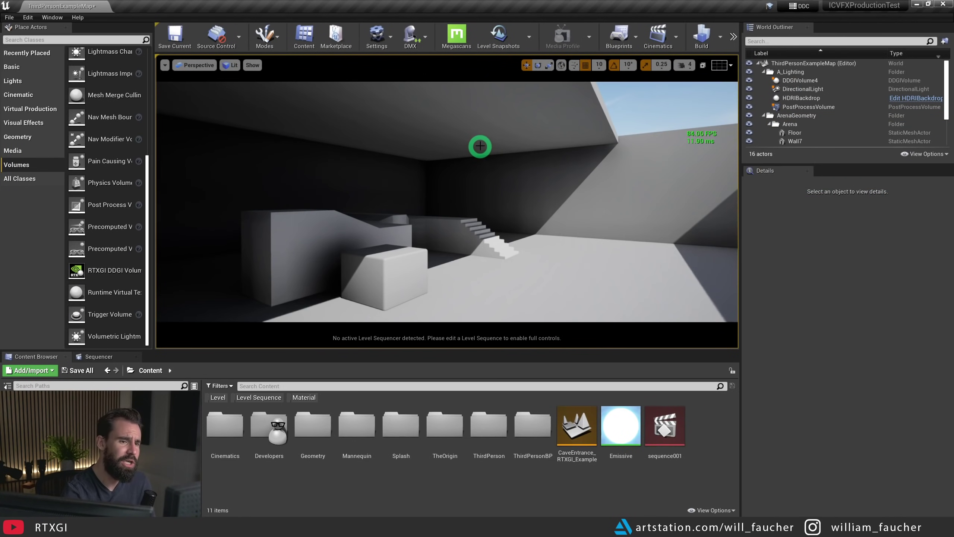
pyautogui.moveTo(477, 145); pyautogui.dragTo(435, 269, button='right')
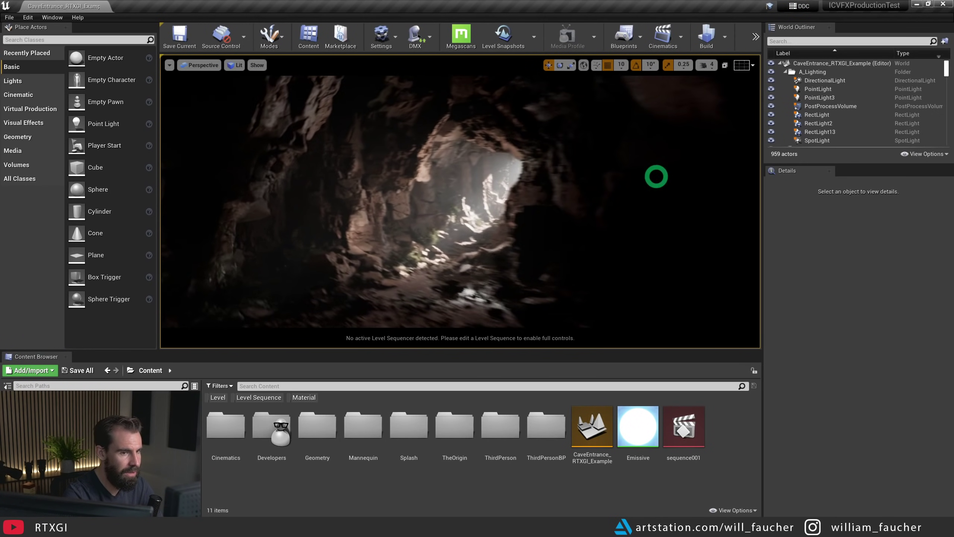
# - Toggle DirectionalLight, RectLight, PointLight and PointLight3 off and on to compare each light's contribution to the cave
pyautogui.click(771, 80)
pyautogui.click(772, 82)
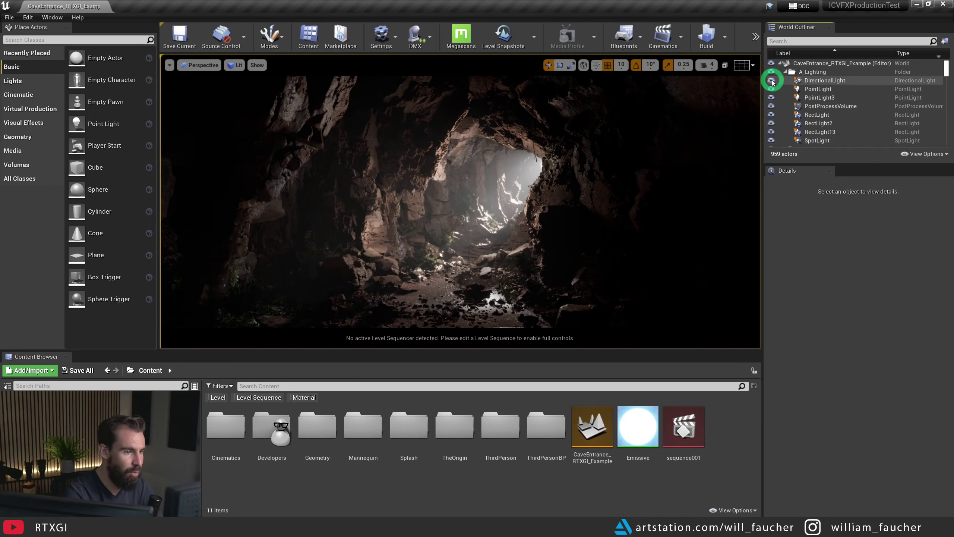
pyautogui.click(771, 115)
pyautogui.click(769, 117)
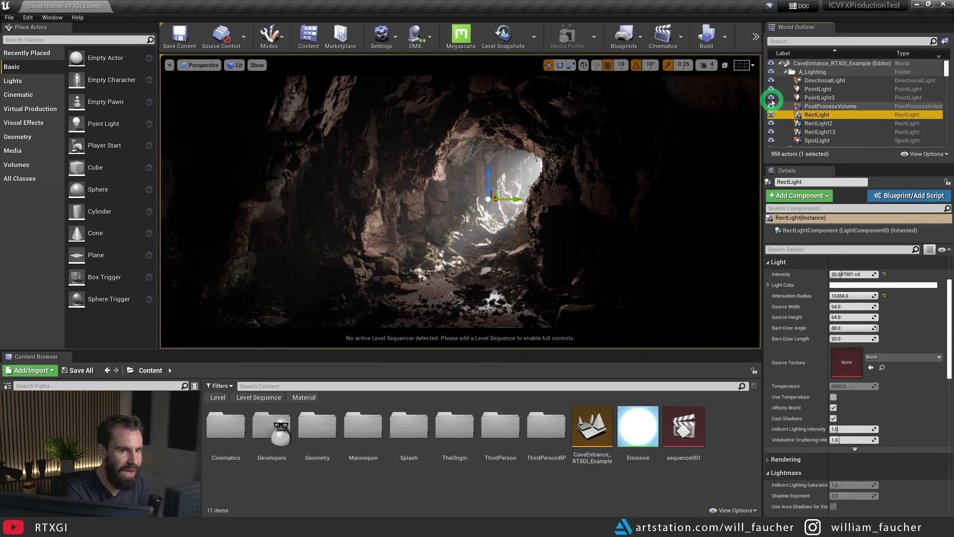
pyautogui.click(771, 89)
pyautogui.click(771, 89)
pyautogui.click(770, 99)
pyautogui.click(771, 98)
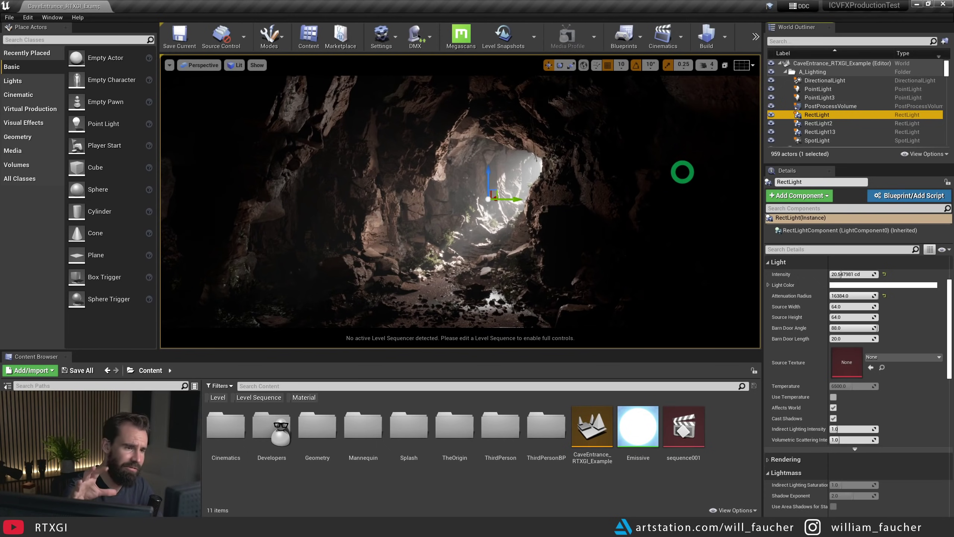
# - Clear the selection and place an RTXGI DDGI Volume in the cave in front of the lit tunnel
pyautogui.moveTo(682, 172); pyautogui.dragTo(677, 271, button='right')
pyautogui.moveTo(578, 228); pyautogui.dragTo(308, 203, button='right')
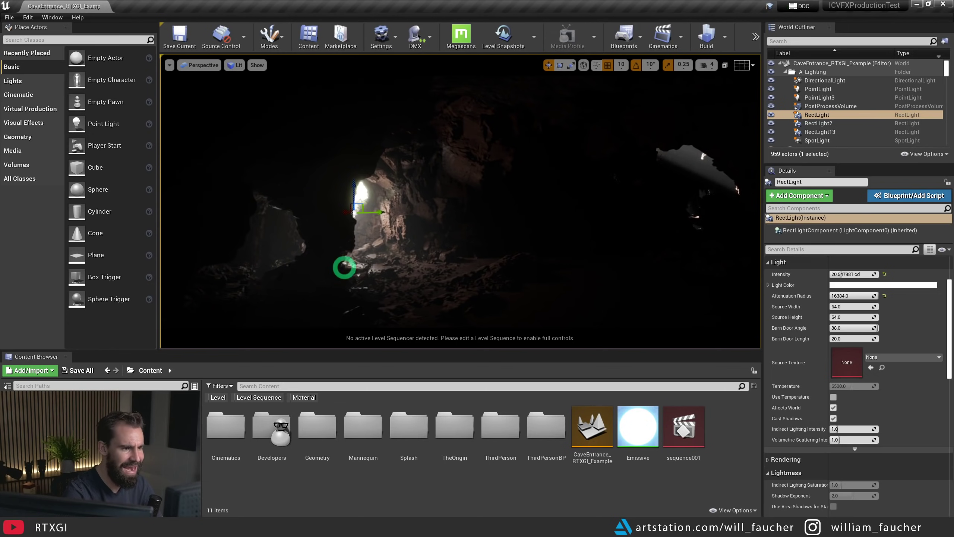
pyautogui.press('f')
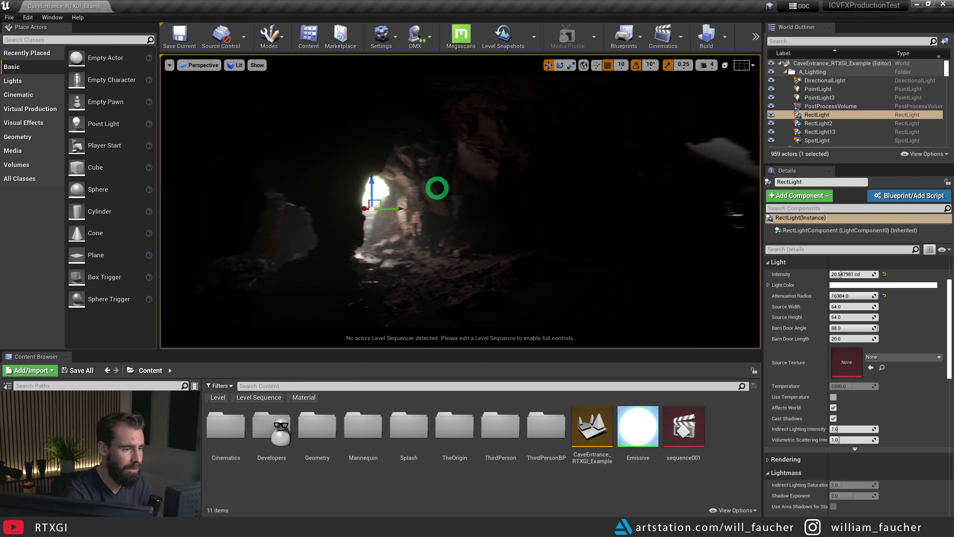
pyautogui.press('Escape')
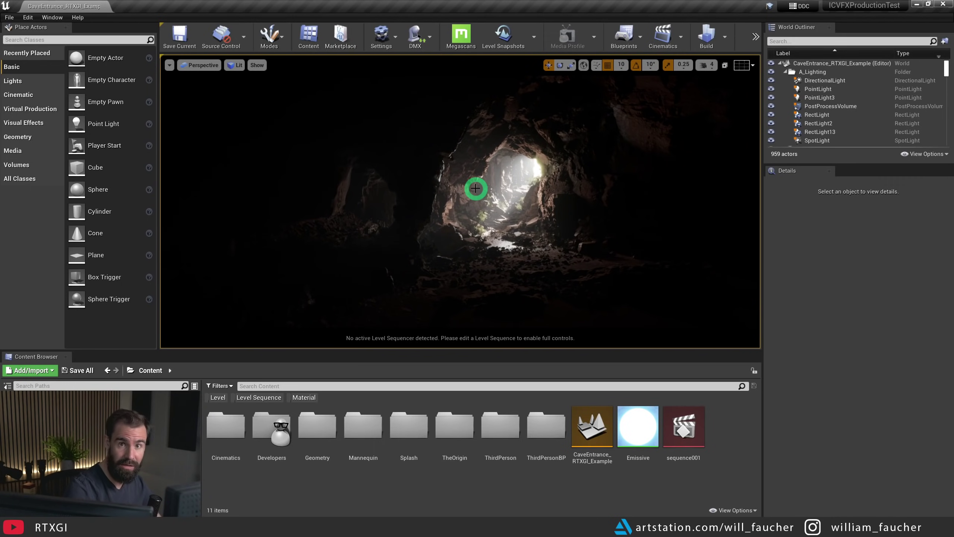
pyautogui.click(16, 165)
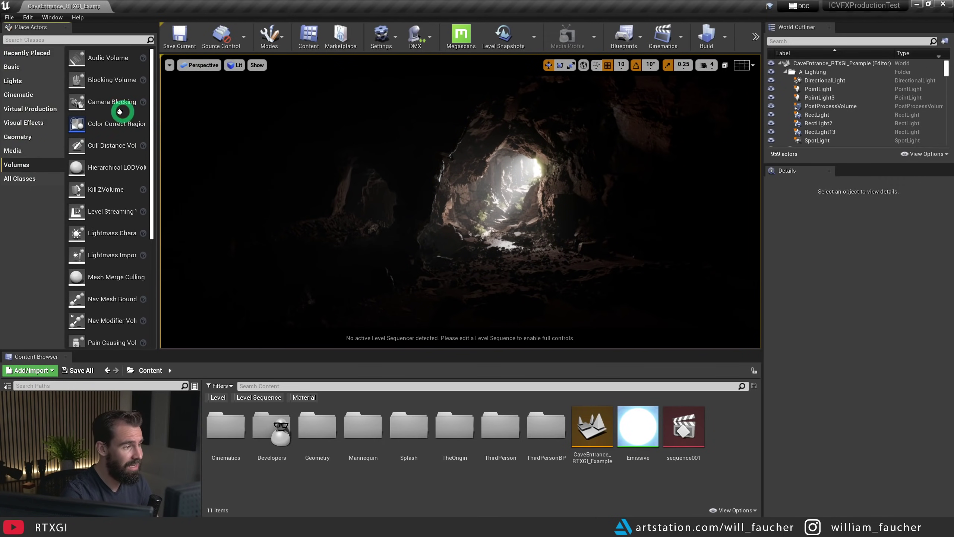
pyautogui.scroll(-4, 99, 149)
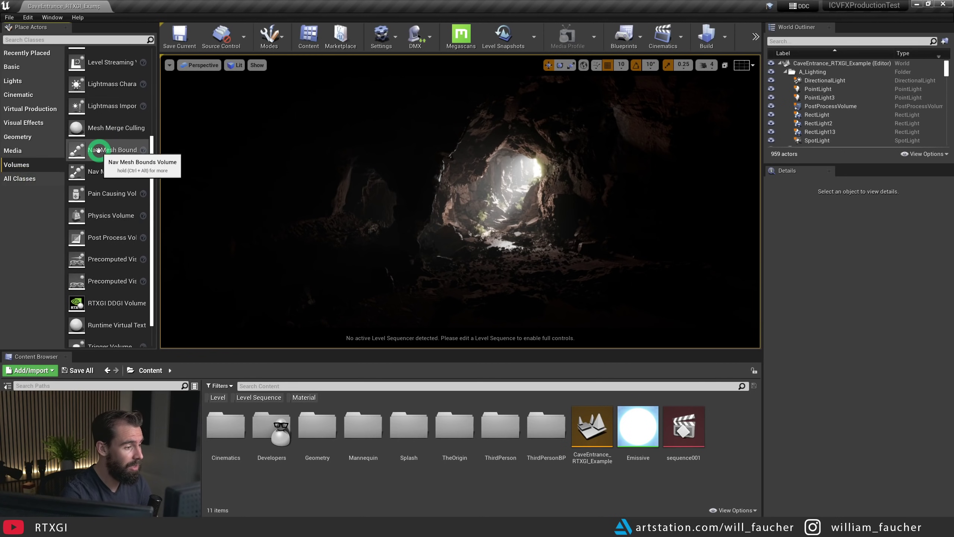
pyautogui.scroll(-1, 95, 156)
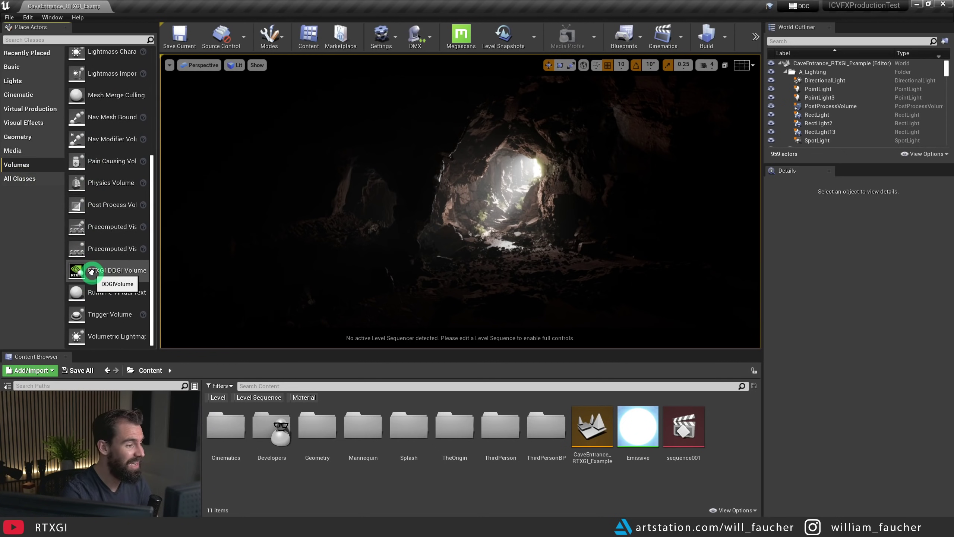
pyautogui.moveTo(91, 273); pyautogui.dragTo(503, 269)
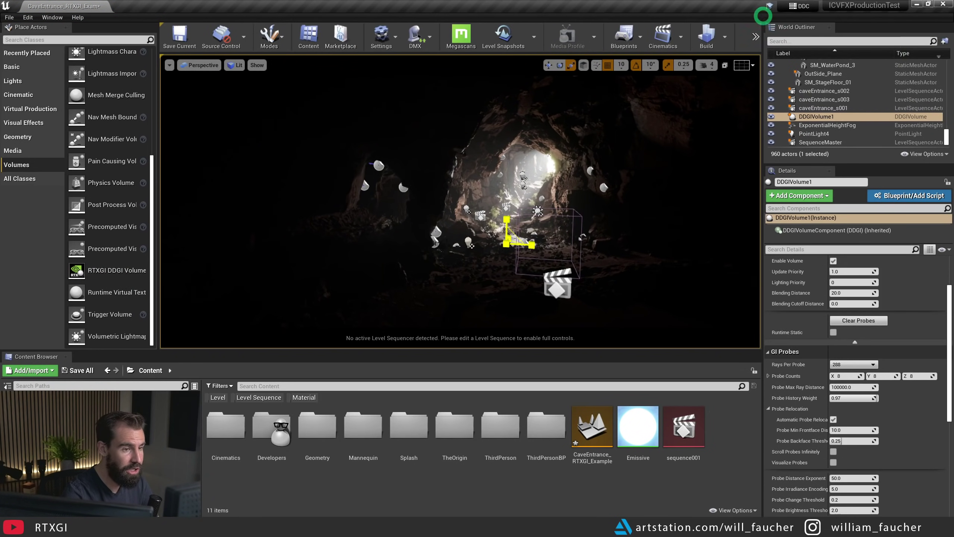
# - Frame the new DDGI volume and reposition it vertically around the cave interior
pyautogui.press('f')
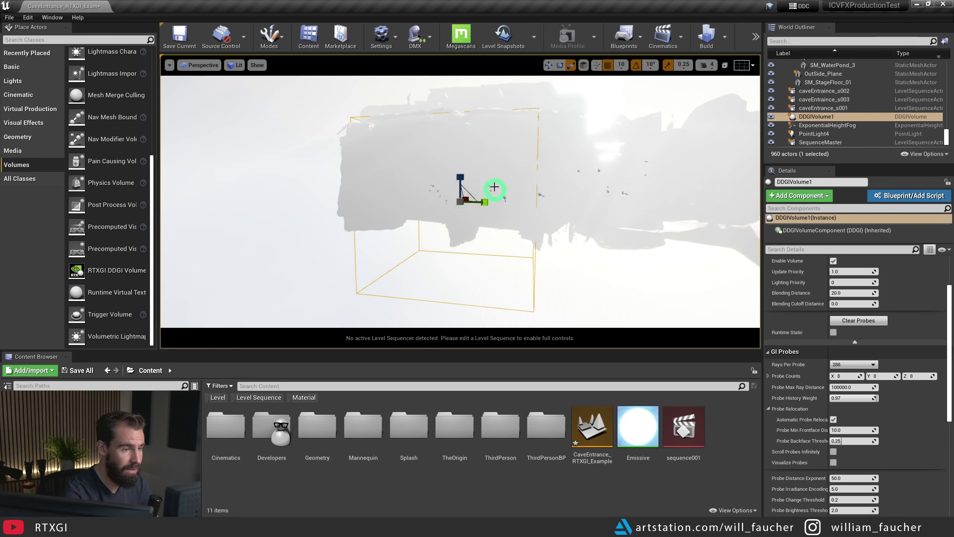
pyautogui.press('w')
pyautogui.moveTo(459, 158); pyautogui.dragTo(462, 216)
pyautogui.press('r')
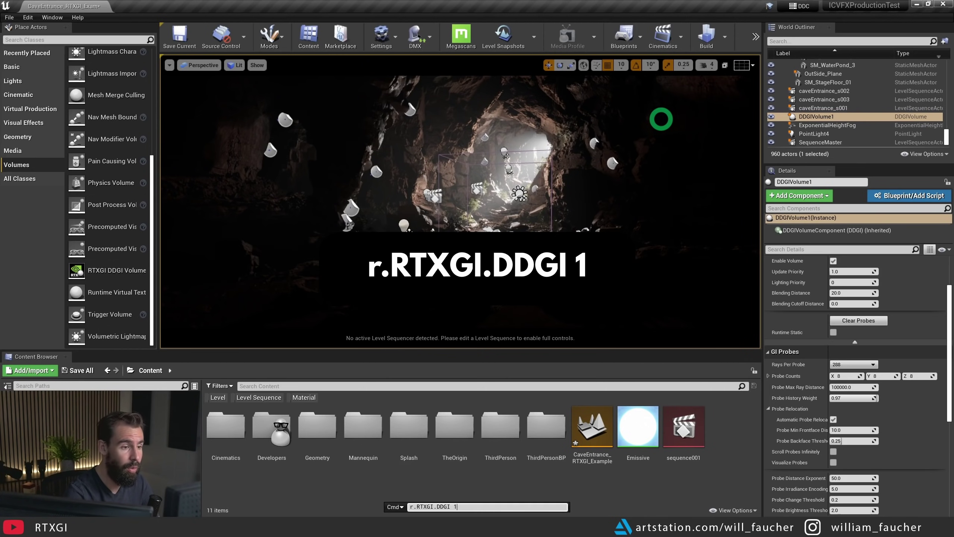
# - Run the console command r.RTXGI.DDGI 1 and look around the cave's indirect lighting
pyautogui.press('Return')
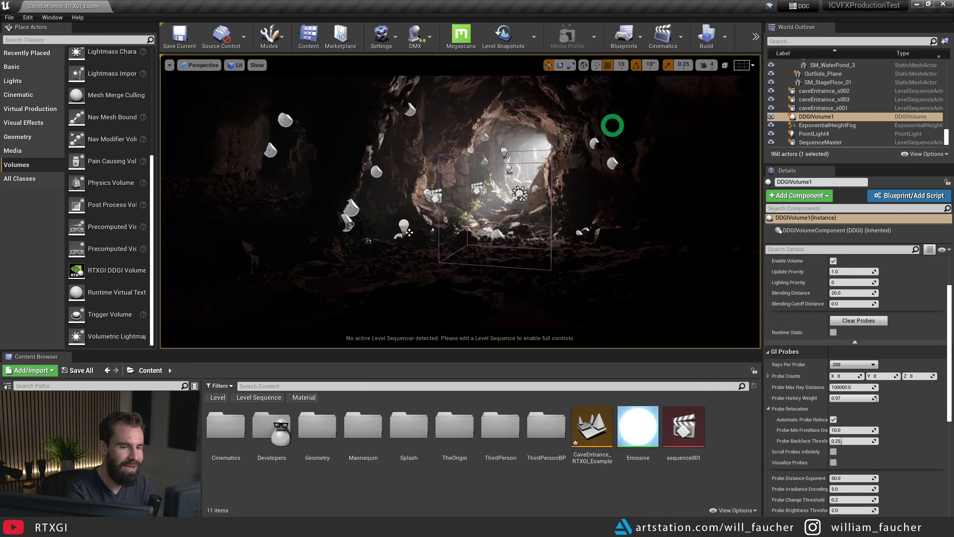
pyautogui.press('d')
pyautogui.moveTo(578, 183)
pyautogui.mouseDown(button='right')
pyautogui.moveTo(543, 185)
pyautogui.moveTo(593, 182)
pyautogui.mouseUp(button='right')
pyautogui.press('d')
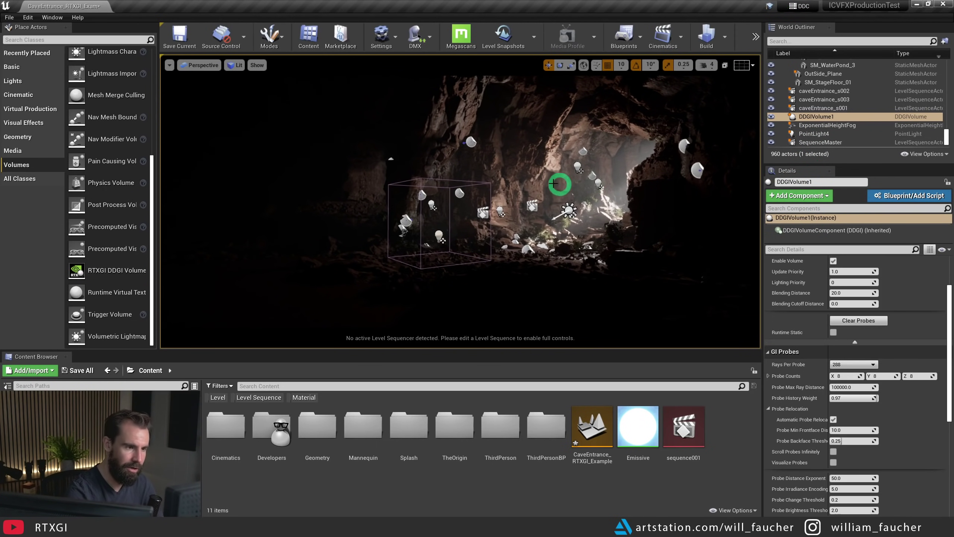
# - Select the cave's DDGI volume and set its Light Multiplier to 20
pyautogui.click(819, 120)
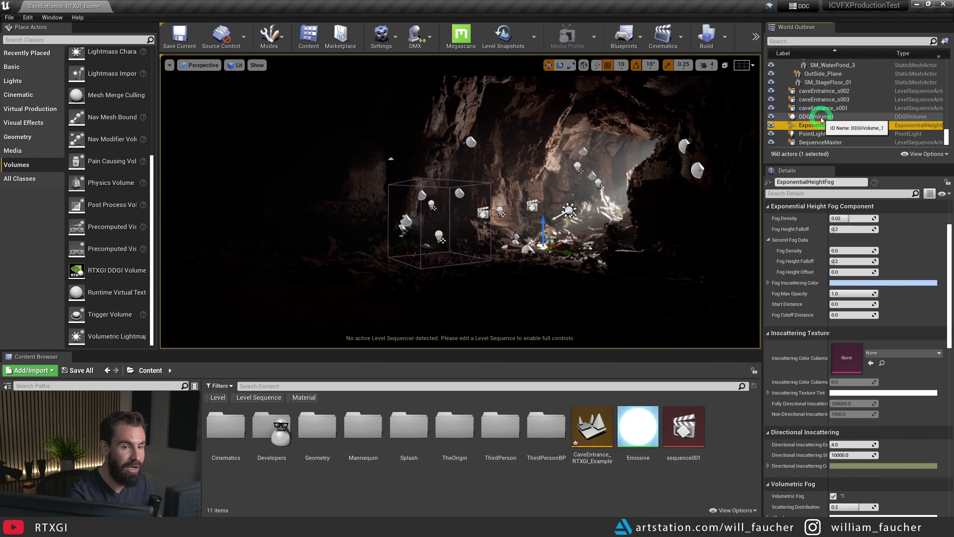
pyautogui.scroll(-4, 840, 325)
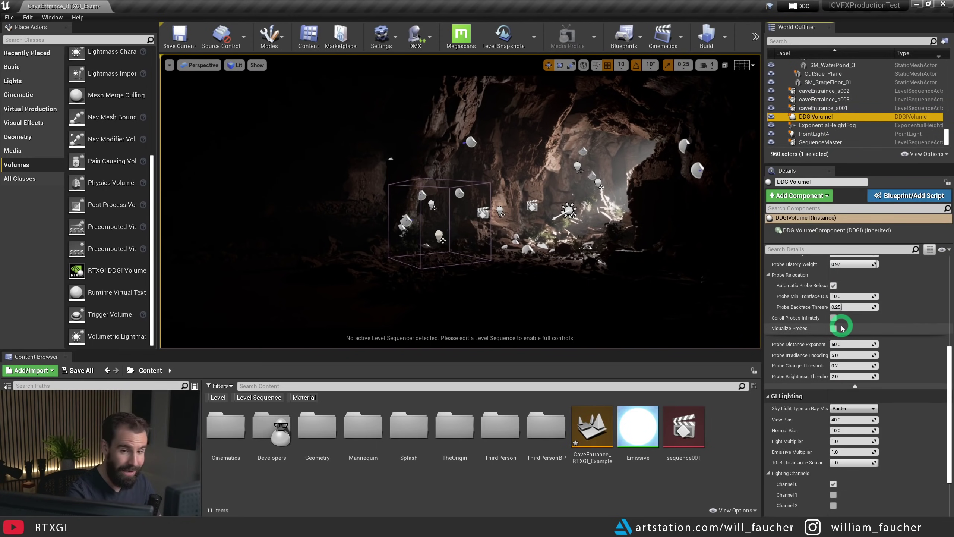
pyautogui.scroll(-3, 842, 320)
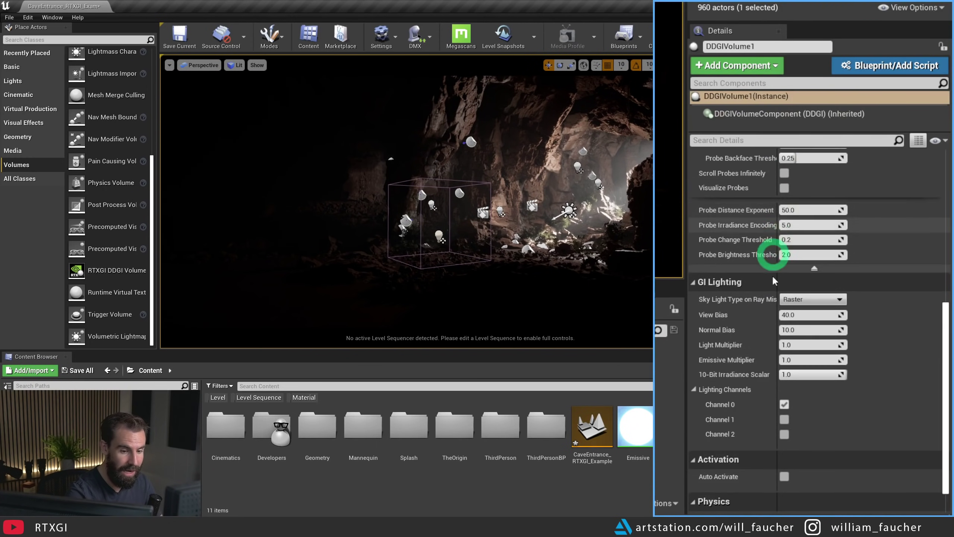
pyautogui.scroll(-1, 773, 281)
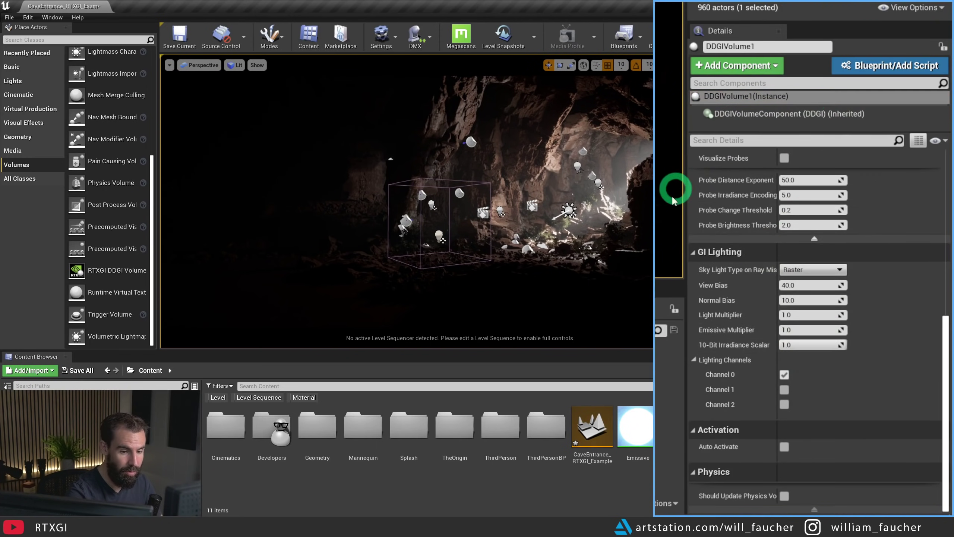
pyautogui.click(807, 319)
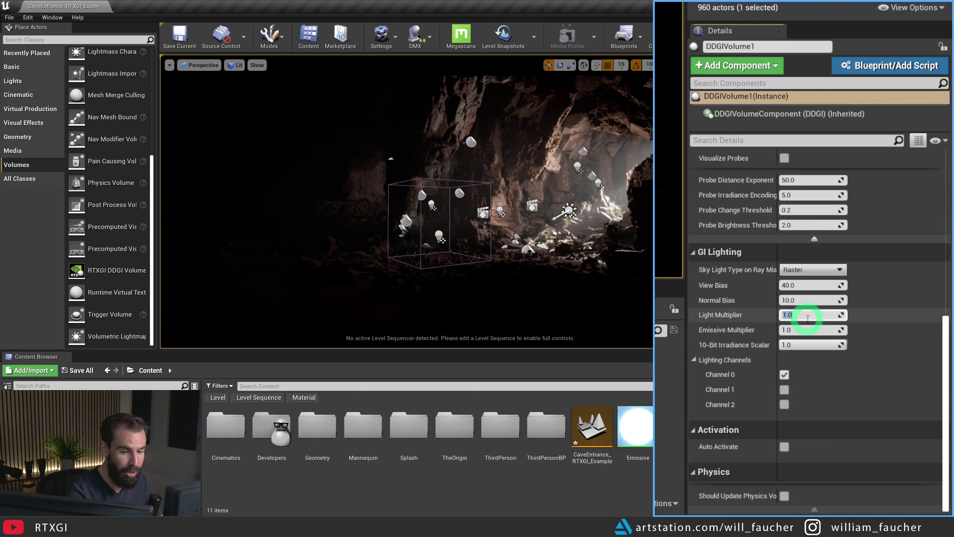
pyautogui.press('Return')
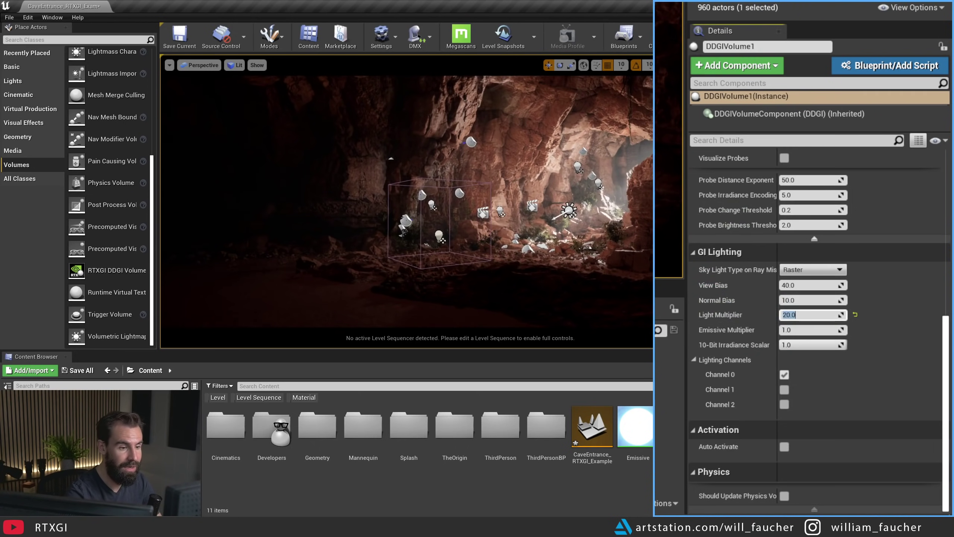
# - Shift the DDGI volume horizontally across the cave toward the lit tunnel opening
pyautogui.moveTo(591, 193); pyautogui.dragTo(654, 195, button='right')
pyautogui.moveTo(648, 194); pyautogui.dragTo(571, 145)
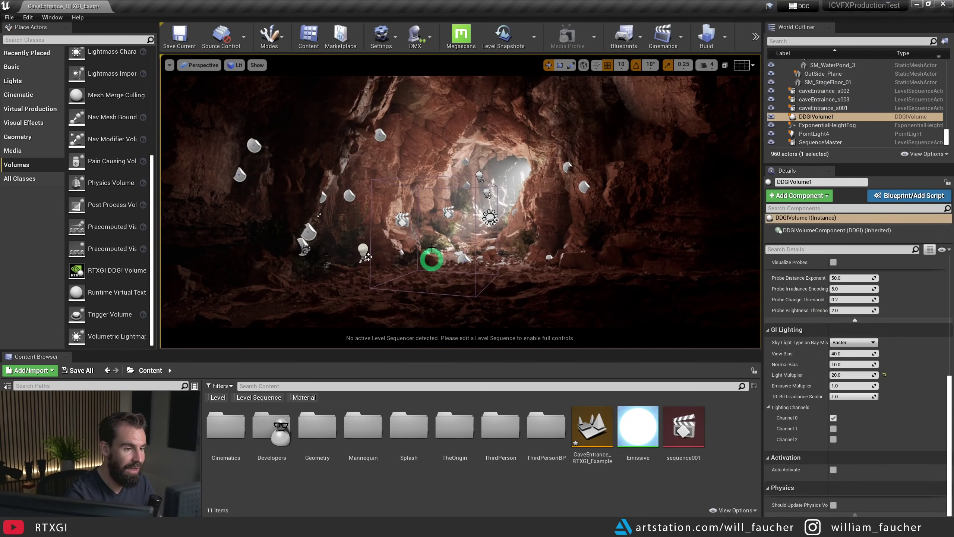
pyautogui.moveTo(595, 218); pyautogui.dragTo(558, 238, button='right')
pyautogui.press('w')
pyautogui.press('s')
pyautogui.press('g')
pyautogui.press('g')
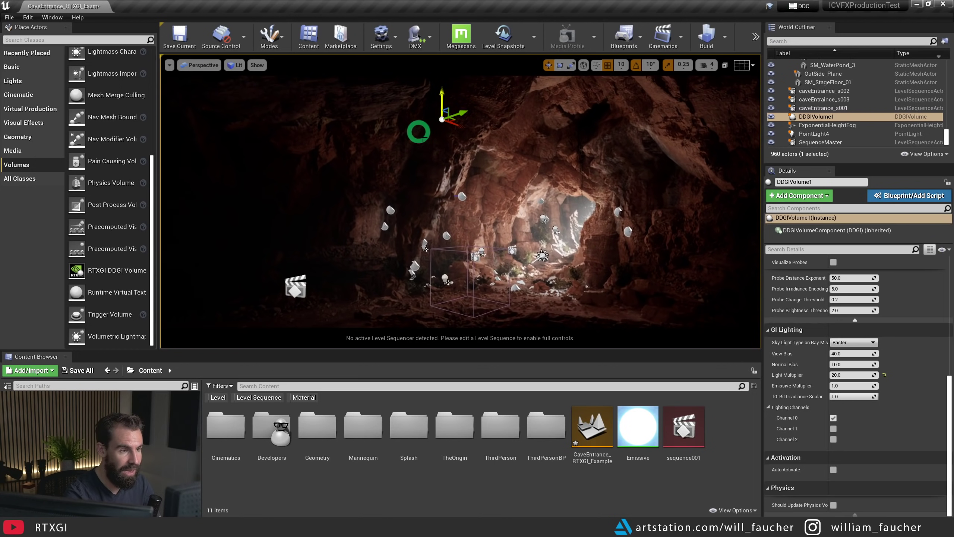
pyautogui.hotkey('ctrl', 'z')
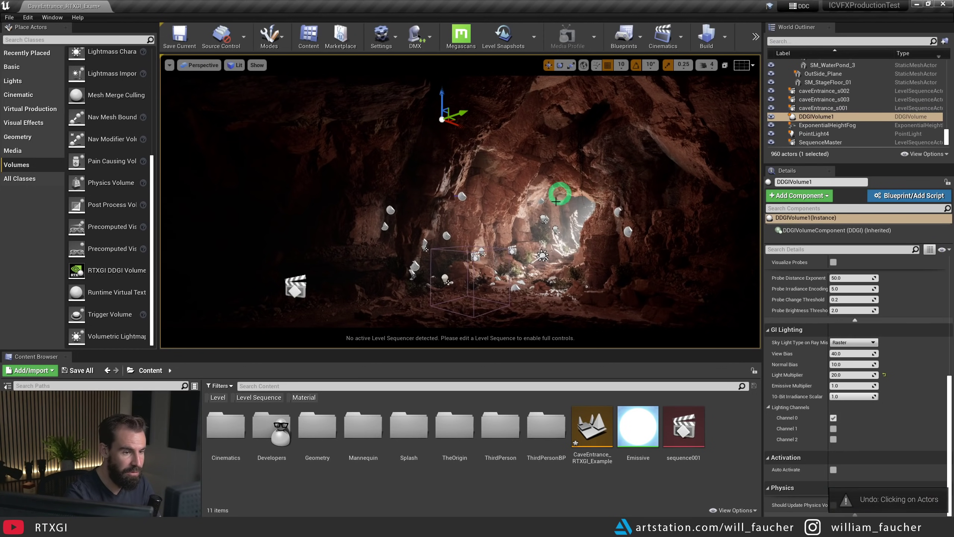
pyautogui.moveTo(463, 130); pyautogui.dragTo(500, 147)
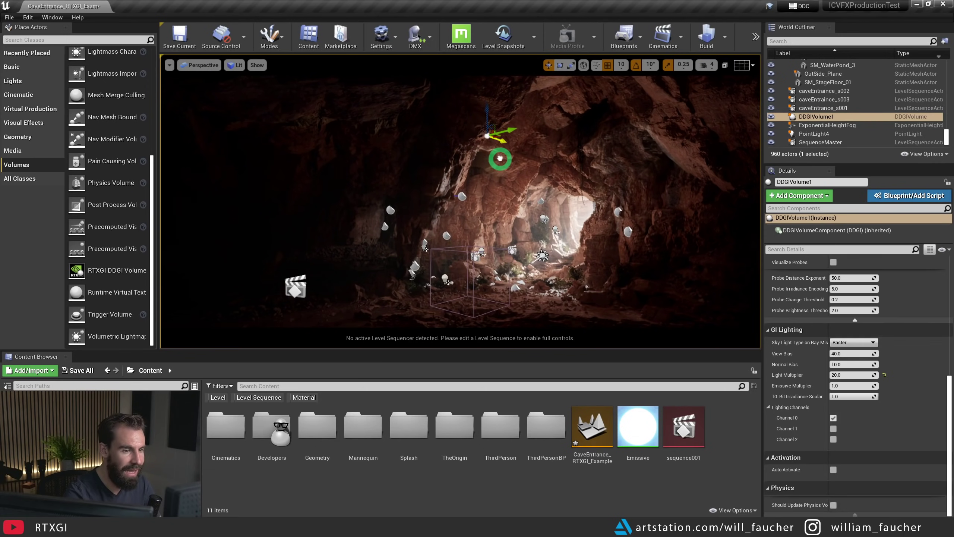
# - Scale up the DDGI volume to enclose more of the cave set and adjust its position
pyautogui.moveTo(588, 167); pyautogui.dragTo(745, 170, button='right')
pyautogui.press('f')
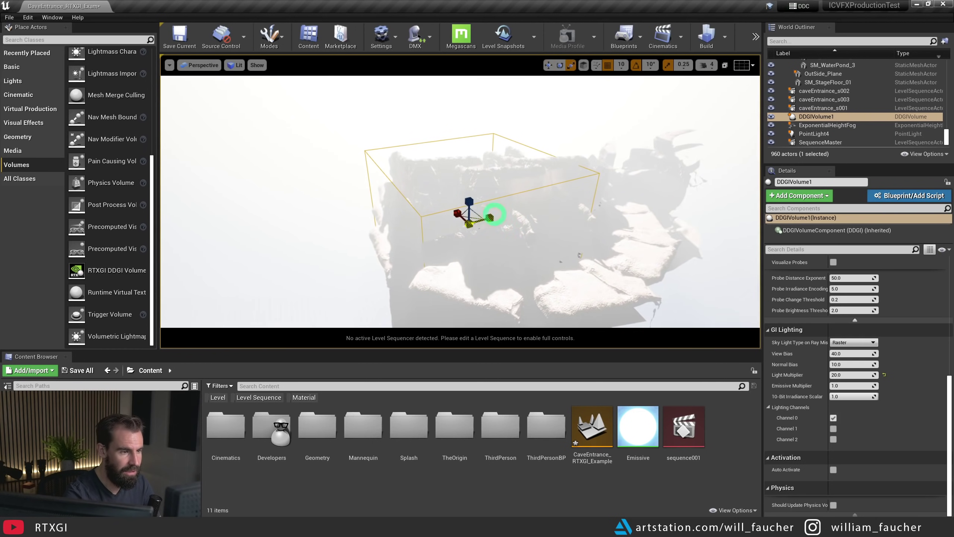
pyautogui.moveTo(495, 214); pyautogui.dragTo(748, 123)
pyautogui.press('w')
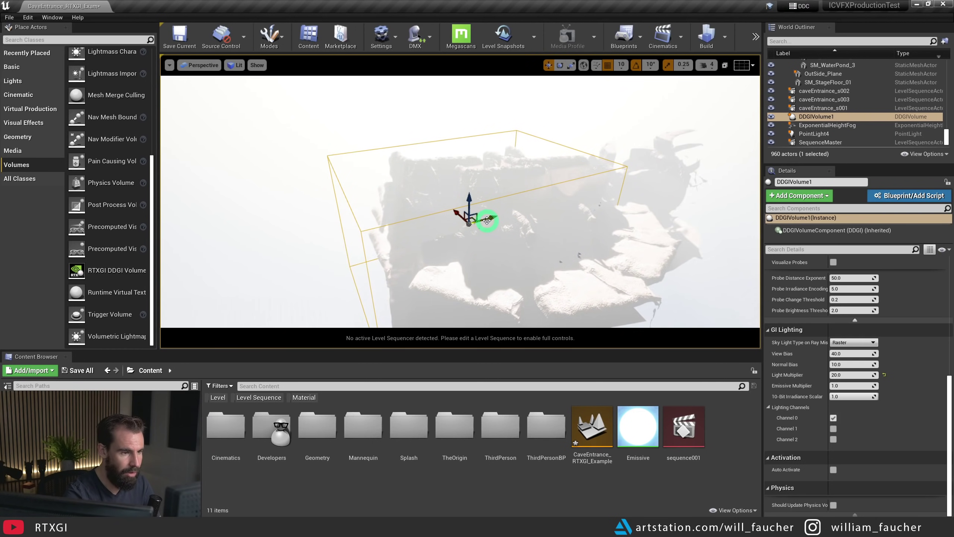
pyautogui.moveTo(487, 221)
pyautogui.mouseDown()
pyautogui.moveTo(513, 215)
pyautogui.moveTo(501, 216)
pyautogui.mouseUp()
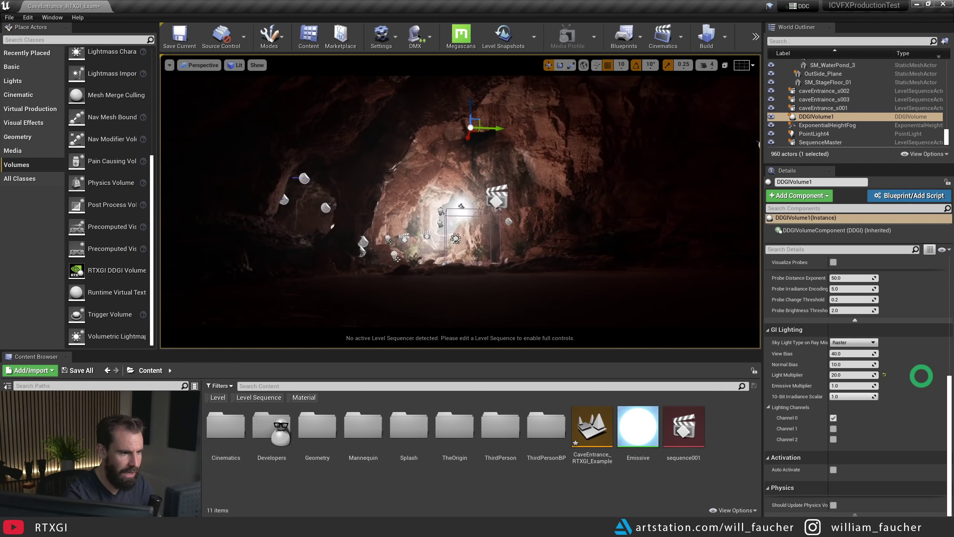
pyautogui.moveTo(923, 376); pyautogui.dragTo(847, 373, button='right')
pyautogui.press('s')
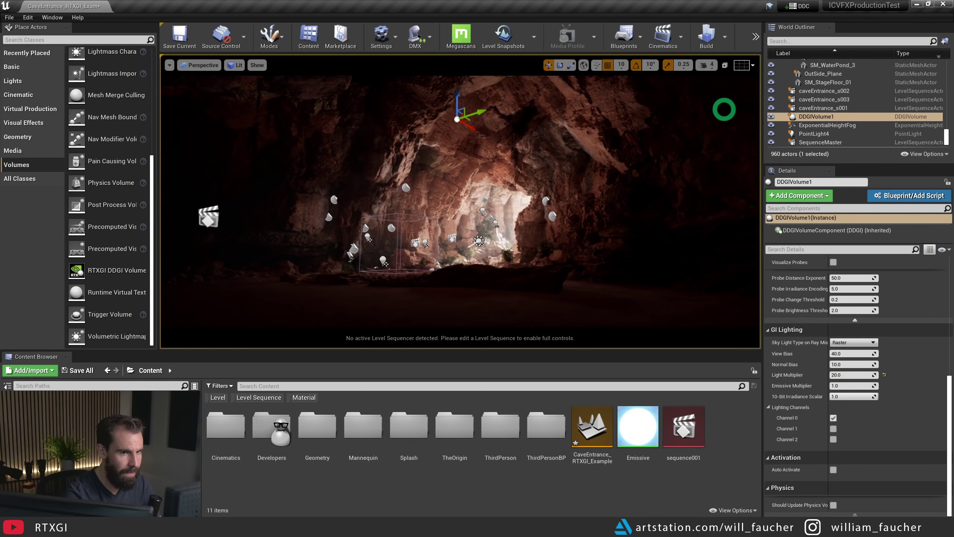
# - Toggle the DDGI volume's visibility off and on to compare the cave's indirect lighting
pyautogui.click(773, 119)
pyautogui.click(772, 119)
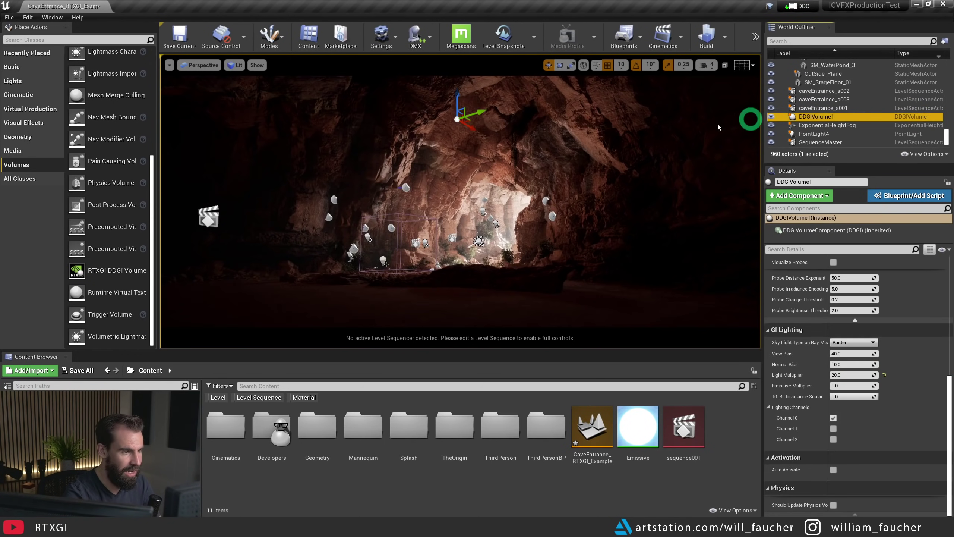
pyautogui.moveTo(628, 141); pyautogui.dragTo(629, 141, button='right')
pyautogui.press('w')
pyautogui.press('Escape')
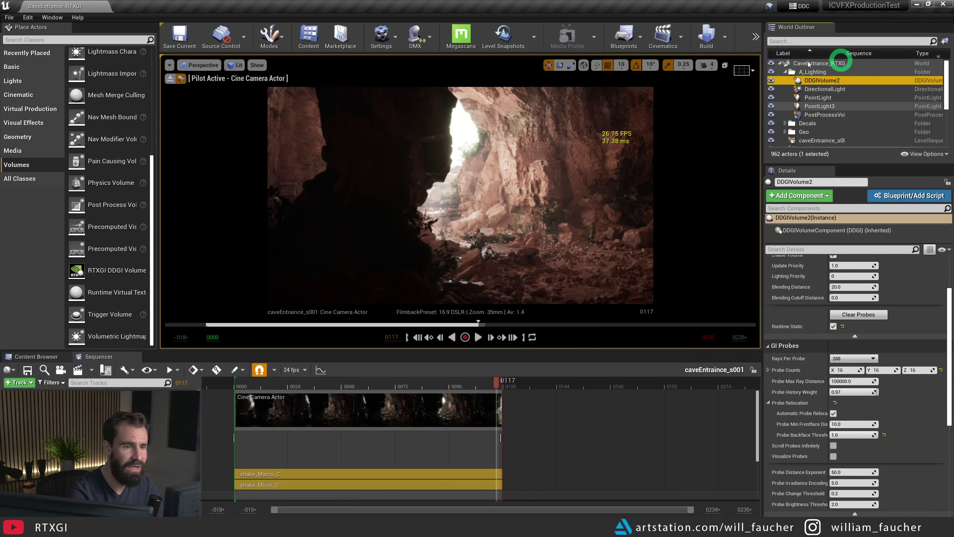
# - Enable Visualize Probes on DDGIVolume2, scrub the shot to frame 92, and stop piloting the camera to inspect probe spacing in the cave
pyautogui.click(834, 456)
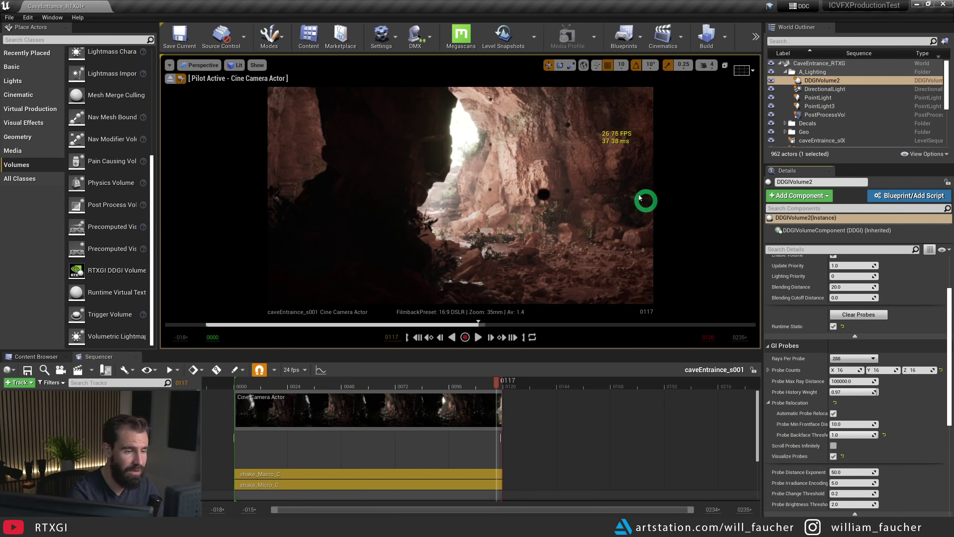
pyautogui.moveTo(364, 387); pyautogui.dragTo(440, 386)
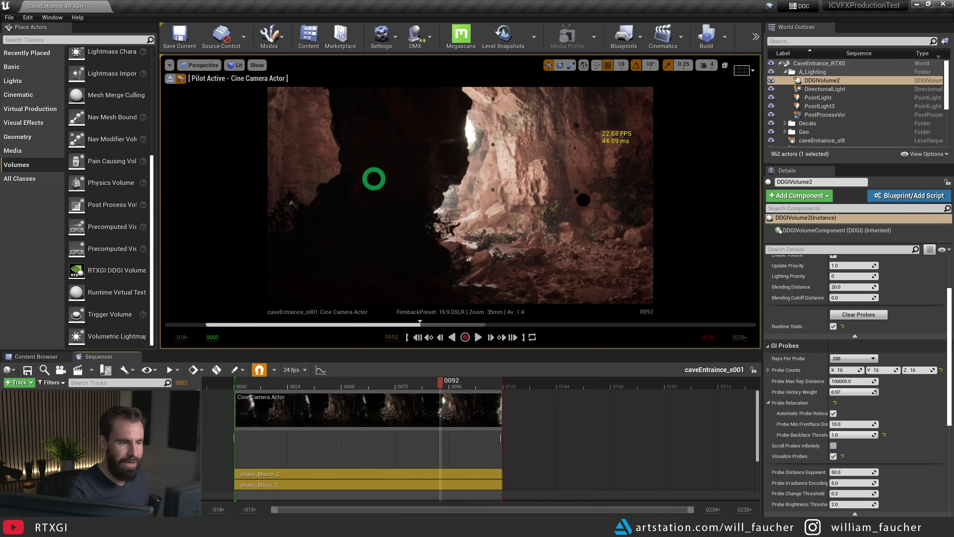
pyautogui.click(171, 79)
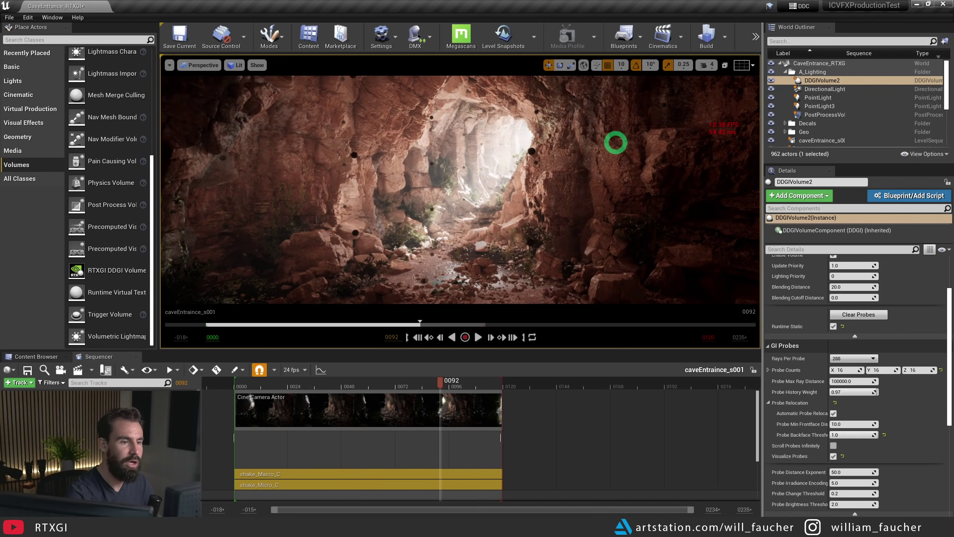
pyautogui.scroll(-5, 614, 141)
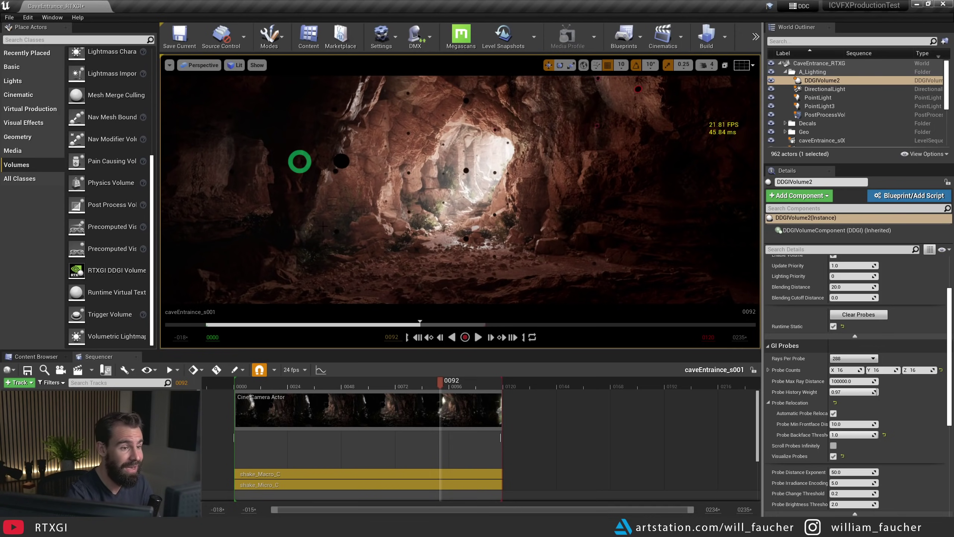
pyautogui.scroll(5, 557, 170)
pyautogui.moveTo(560, 171); pyautogui.dragTo(597, 164, button='right')
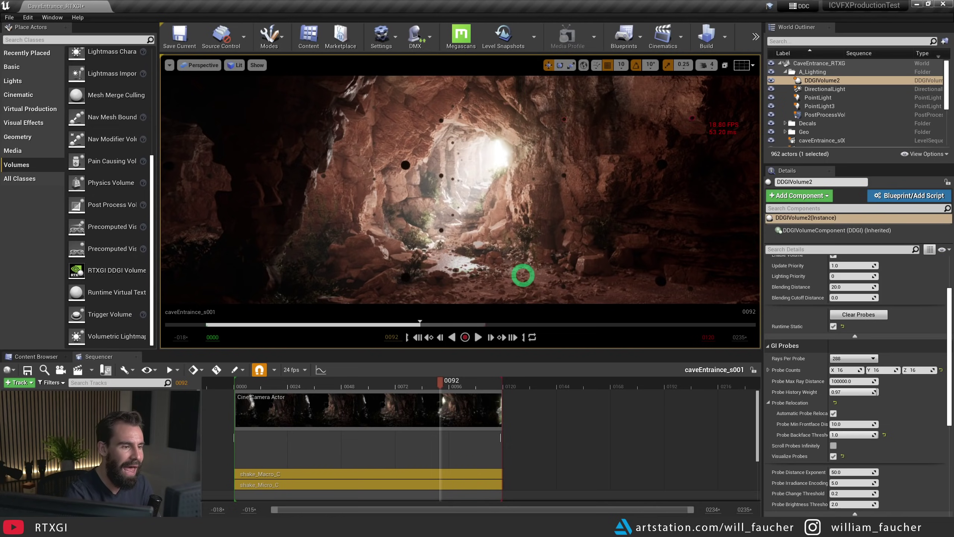
pyautogui.moveTo(476, 213); pyautogui.dragTo(445, 212, button='right')
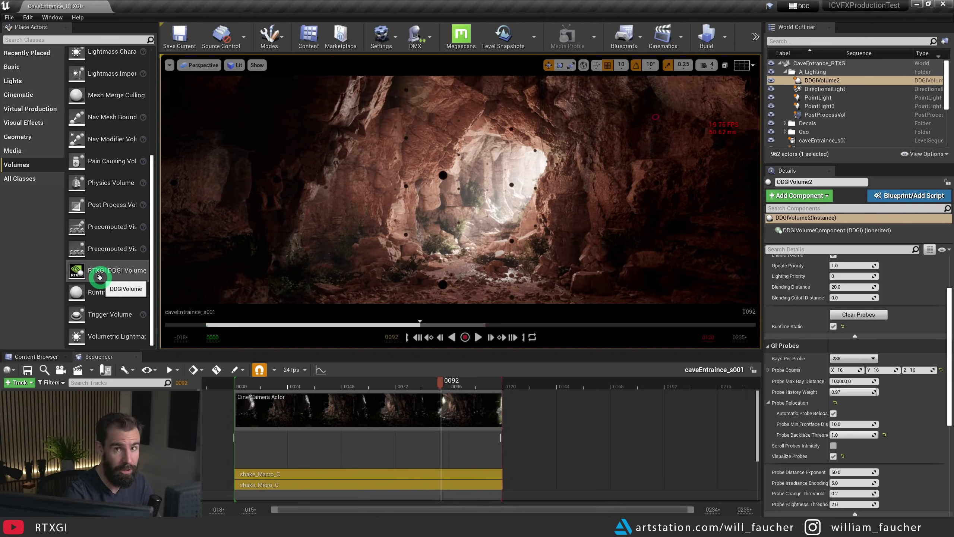
# - Place another RTXGI DDGI Volume on the tunnel floor and set its Light Multiplier to 20
pyautogui.moveTo(100, 277); pyautogui.dragTo(469, 268)
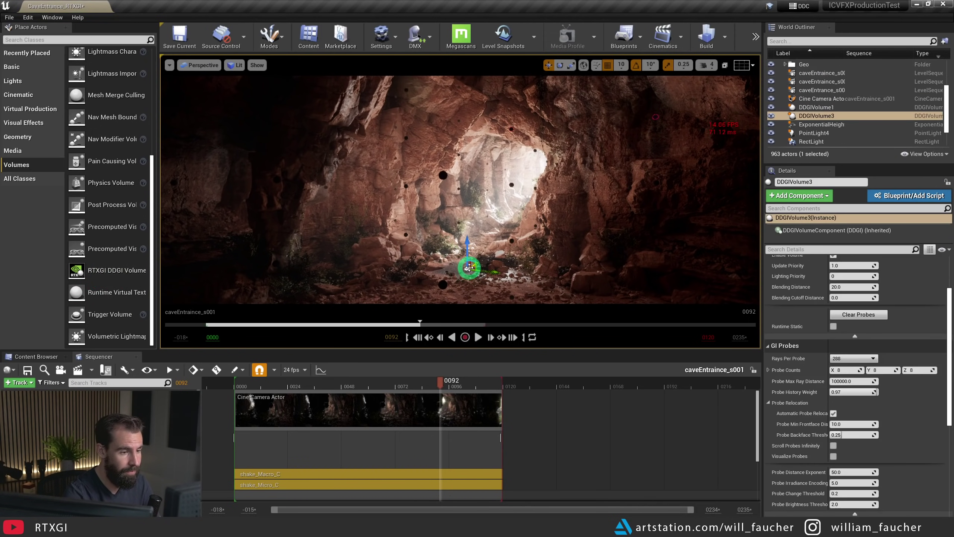
pyautogui.scroll(-5, 848, 342)
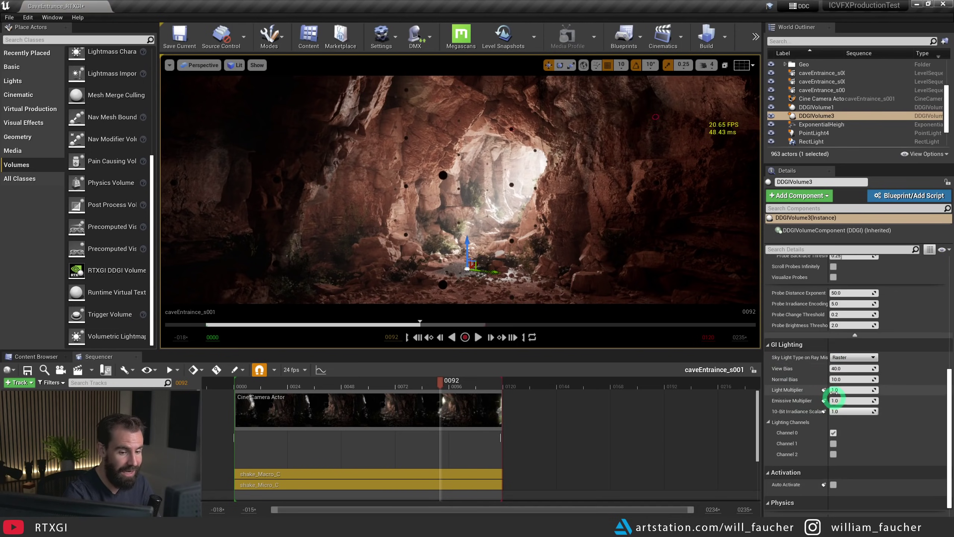
pyautogui.moveTo(834, 391); pyautogui.dragTo(742, 339)
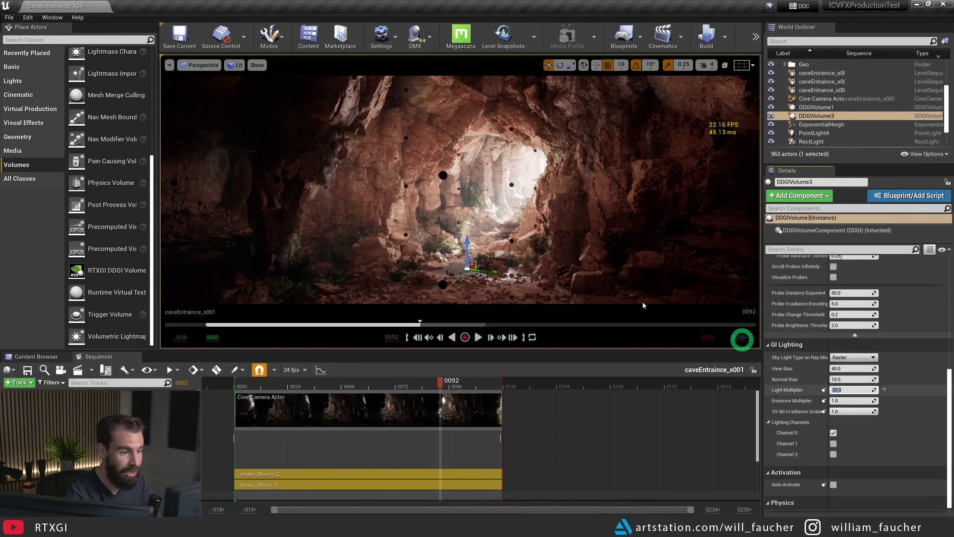
# - Raise the new DDGI volume above the tunnel floor
pyautogui.moveTo(572, 227); pyautogui.dragTo(568, 230, button='right')
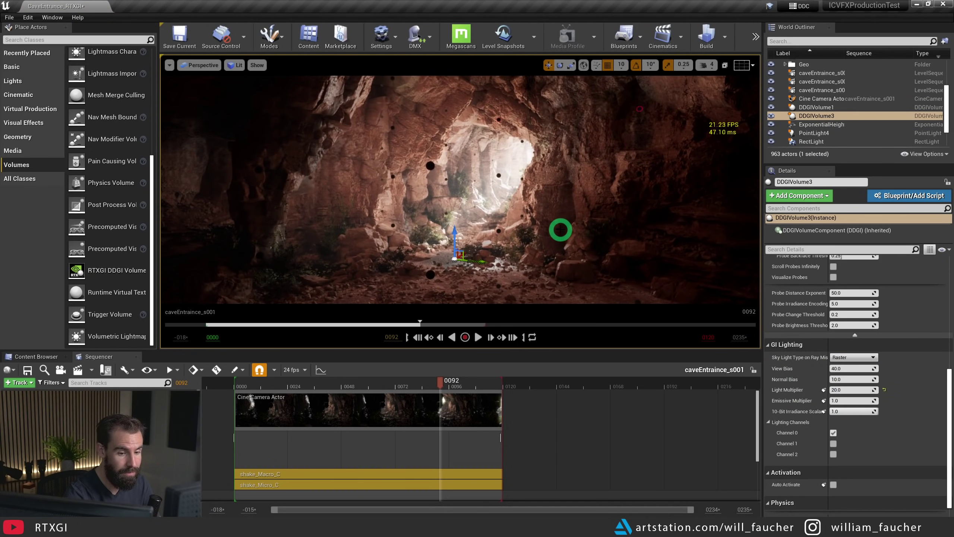
pyautogui.press('r')
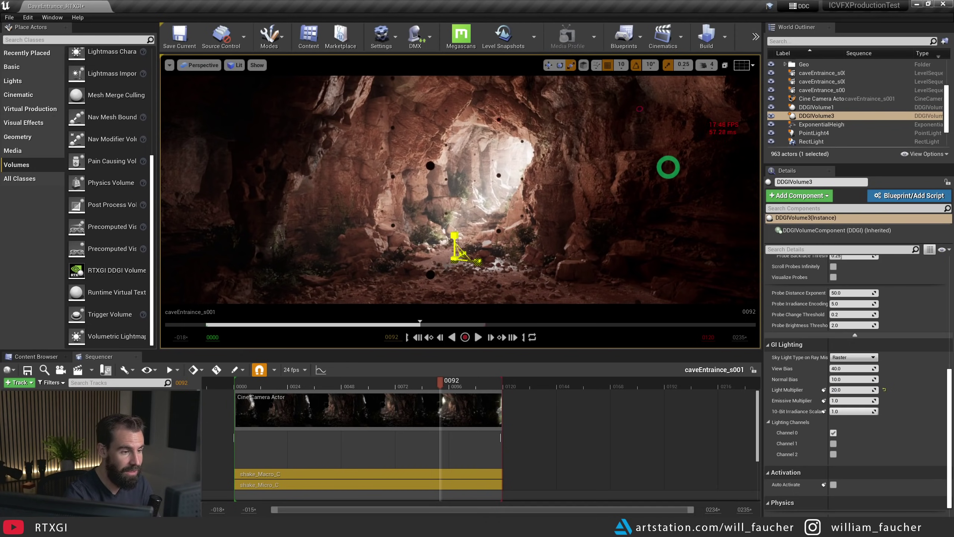
pyautogui.press('g')
pyautogui.press('s')
pyautogui.moveTo(533, 234); pyautogui.dragTo(462, 232, button='right')
pyautogui.moveTo(471, 229); pyautogui.dragTo(470, 171)
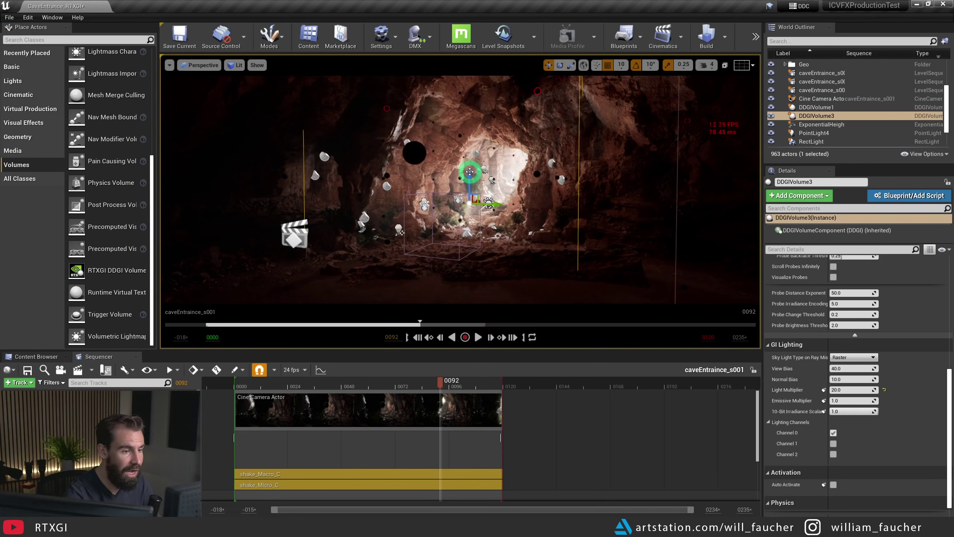
# - Scale up the new DDGI volume around the tunnel and enable its Visualize Probes option
pyautogui.press('r')
pyautogui.moveTo(469, 204); pyautogui.dragTo(540, 178)
pyautogui.moveTo(539, 178); pyautogui.dragTo(502, 127, button='right')
pyautogui.moveTo(522, 110); pyautogui.dragTo(531, 240, button='right')
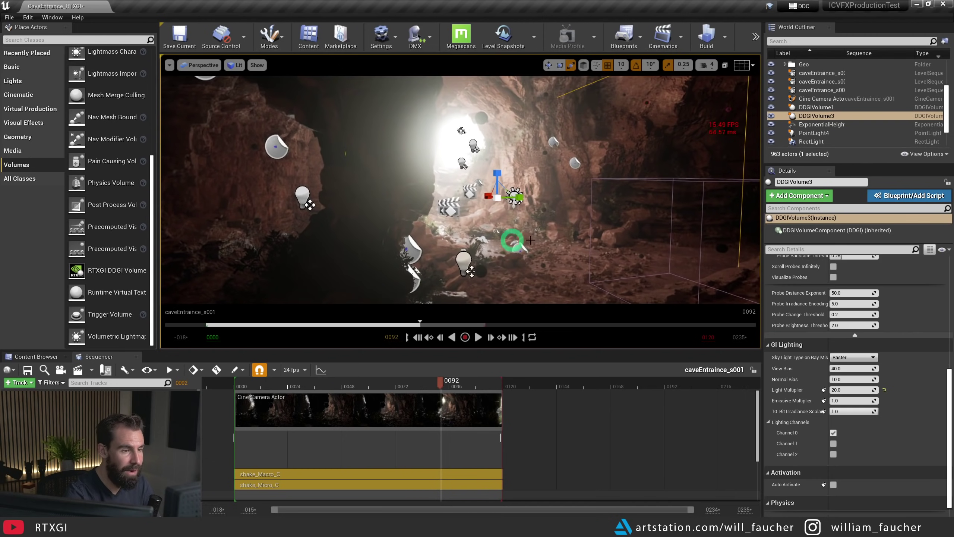
pyautogui.moveTo(597, 193); pyautogui.dragTo(439, 174, button='right')
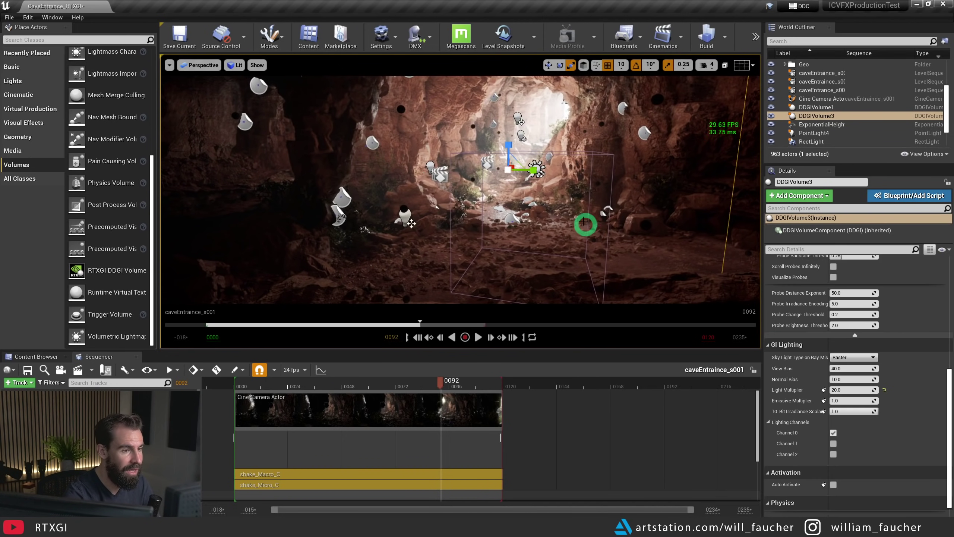
pyautogui.moveTo(586, 224); pyautogui.dragTo(576, 160, button='right')
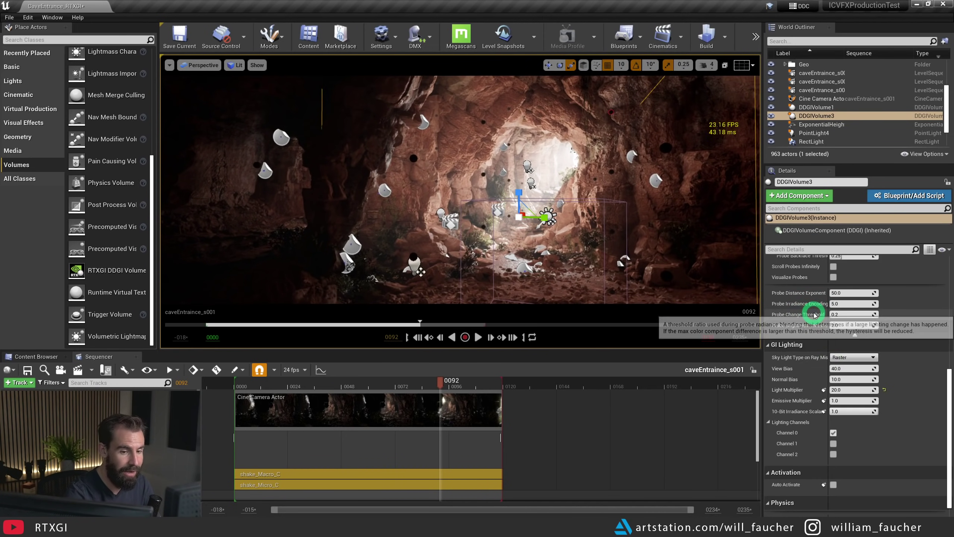
pyautogui.scroll(3, 789, 350)
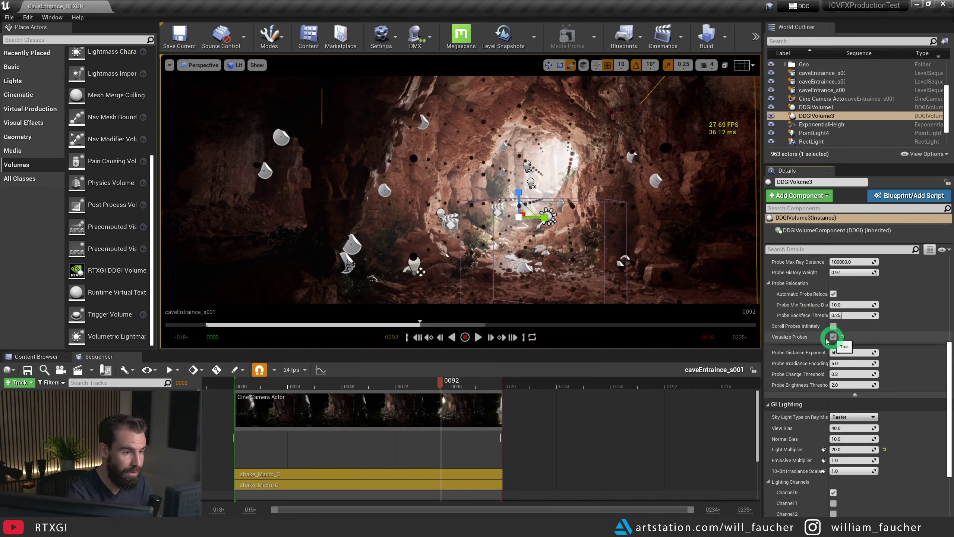
pyautogui.moveTo(601, 244); pyautogui.dragTo(437, 197, button='right')
# - Toggle DDGIVolume3 off and on to compare its lighting contribution around the tunnel
pyautogui.click(771, 116)
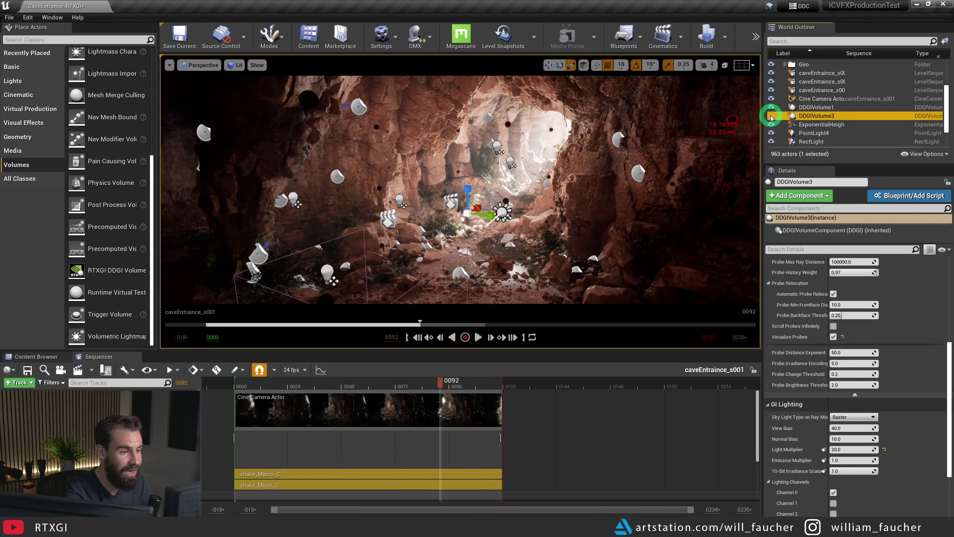
pyautogui.moveTo(439, 151); pyautogui.dragTo(518, 135, button='right')
pyautogui.press('g')
pyautogui.moveTo(639, 216); pyautogui.dragTo(639, 216, button='right')
pyautogui.click(771, 116)
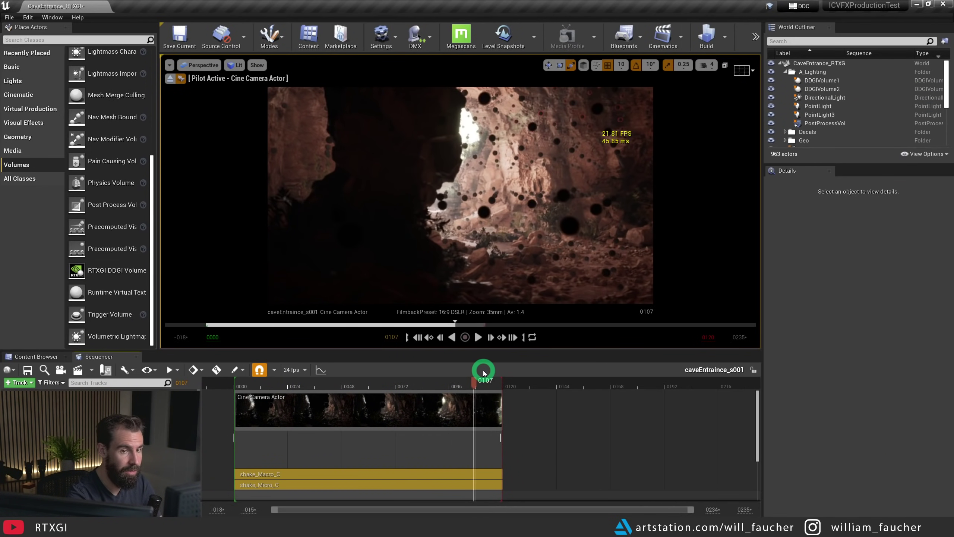
# - Set the sequence to frame 0111 and disable Visualize Probes on both DDGIVolume1 and DDGIVolume2
pyautogui.click(482, 381)
pyautogui.click(823, 80)
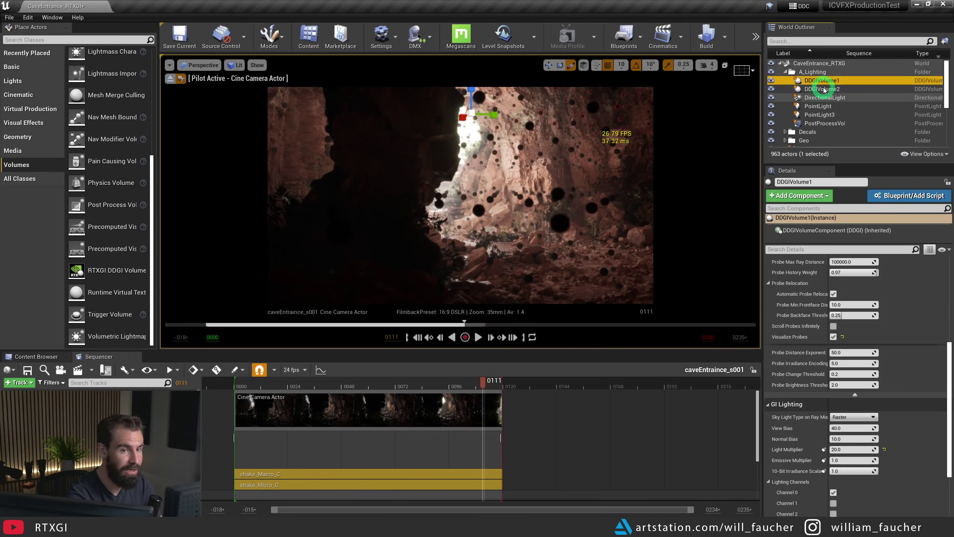
pyautogui.keyDown('ctrl'); pyautogui.click(819, 89); pyautogui.keyUp('ctrl')
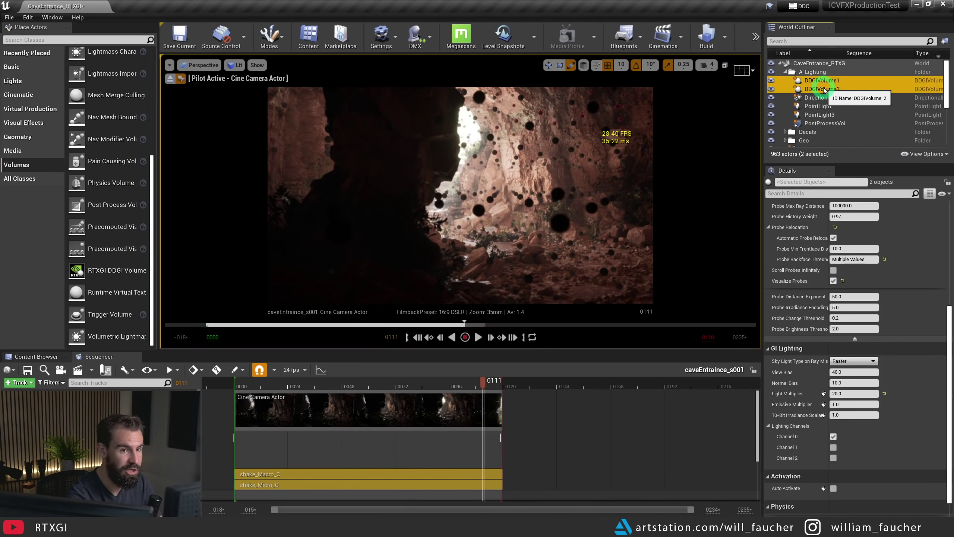
pyautogui.click(833, 281)
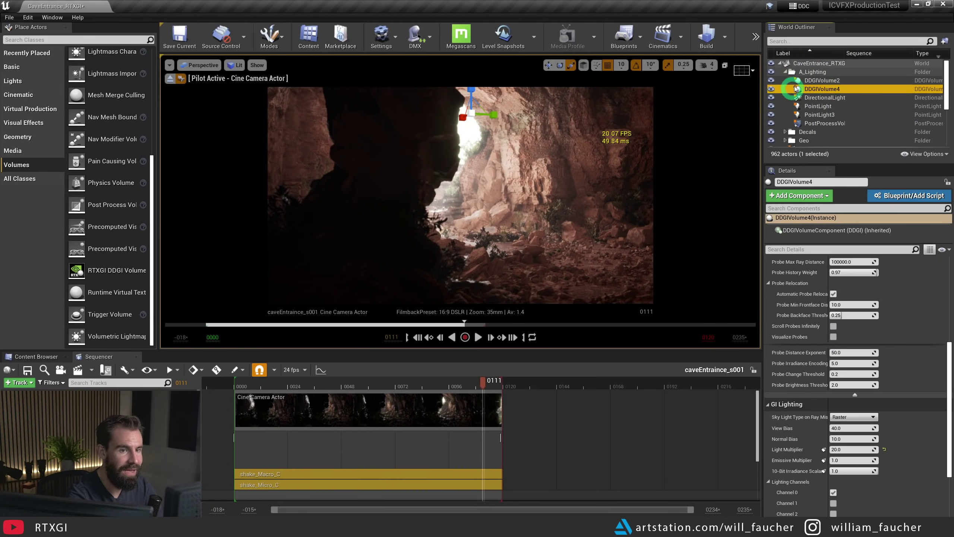
# - Toggle DDGIVolume4's visibility off and on repeatedly to compare its indirect lighting on the cave walls and floor
pyautogui.click(779, 89)
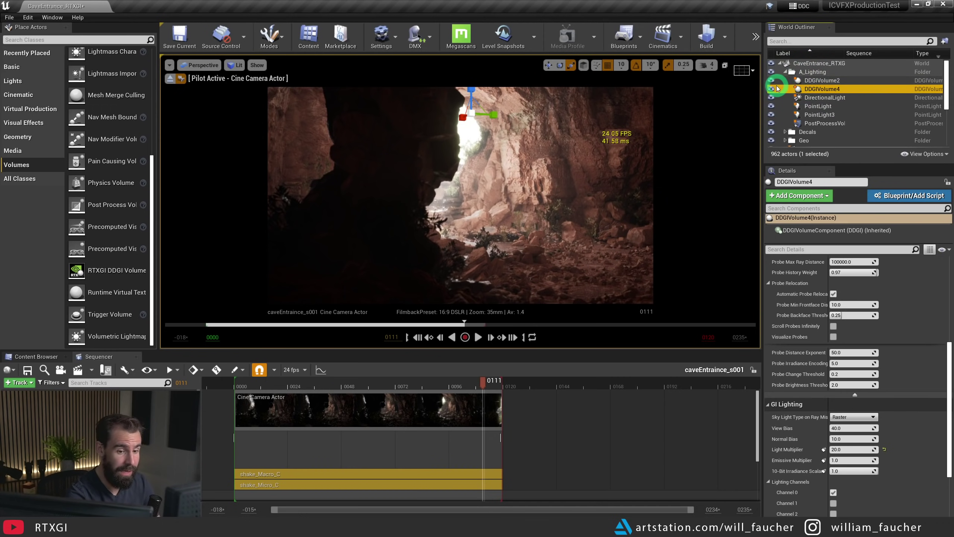
pyautogui.click(771, 90)
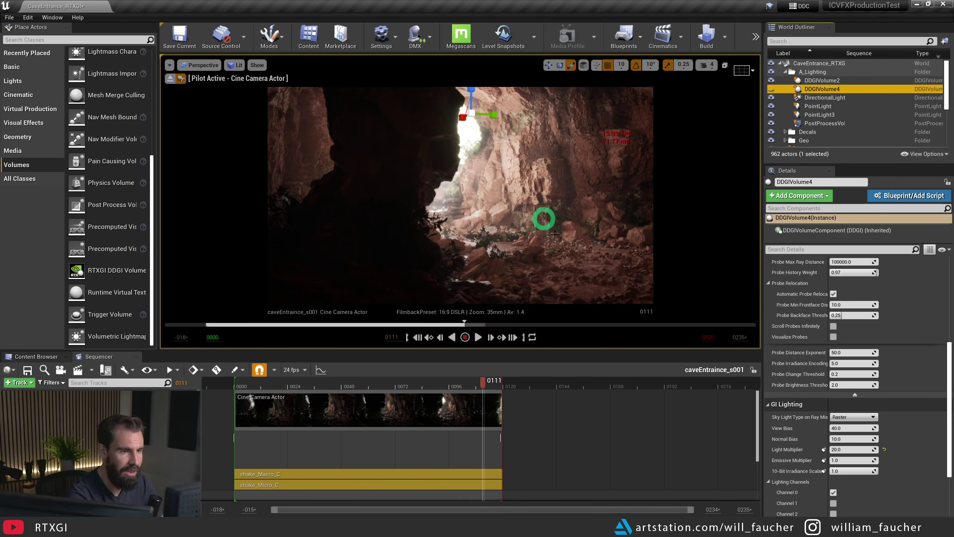
pyautogui.click(771, 90)
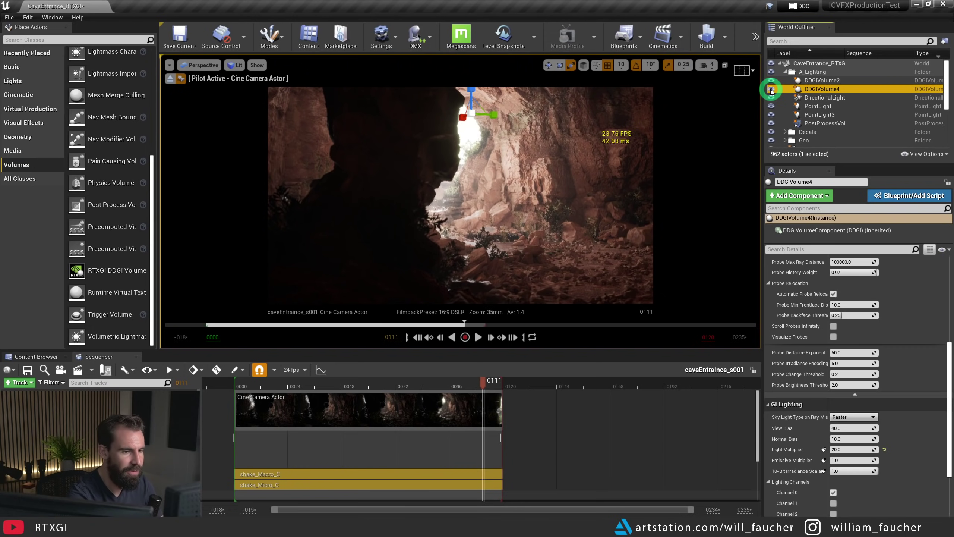
pyautogui.click(771, 90)
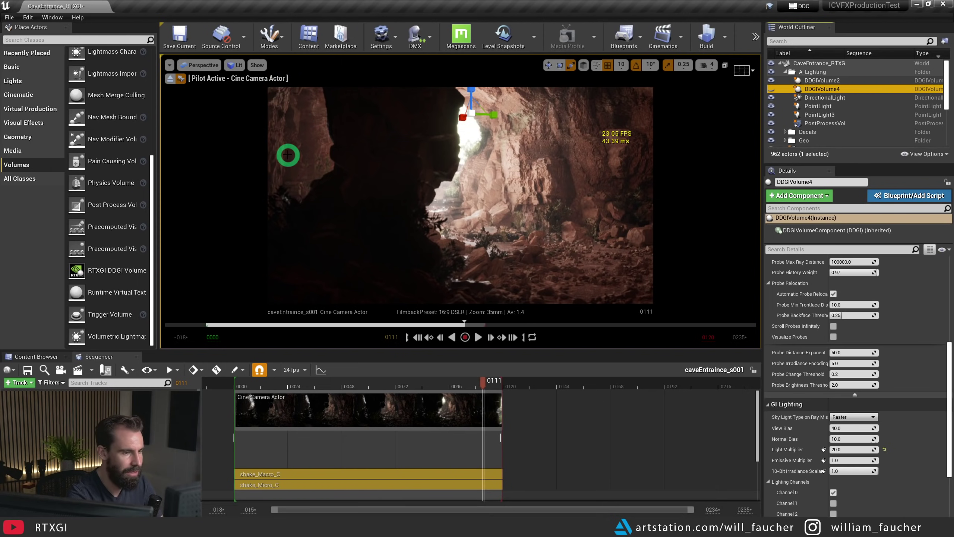
pyautogui.click(771, 91)
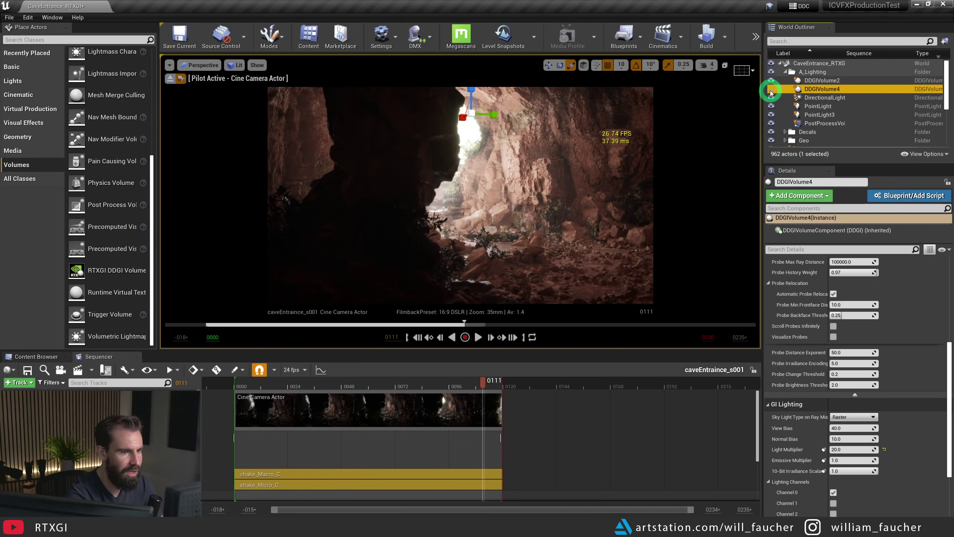
pyautogui.click(771, 90)
pyautogui.click(770, 91)
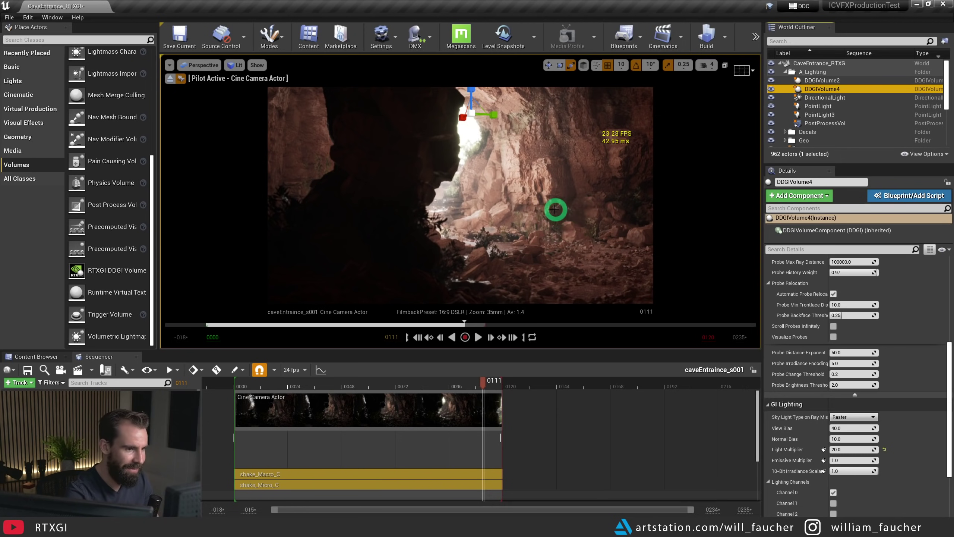
pyautogui.click(771, 90)
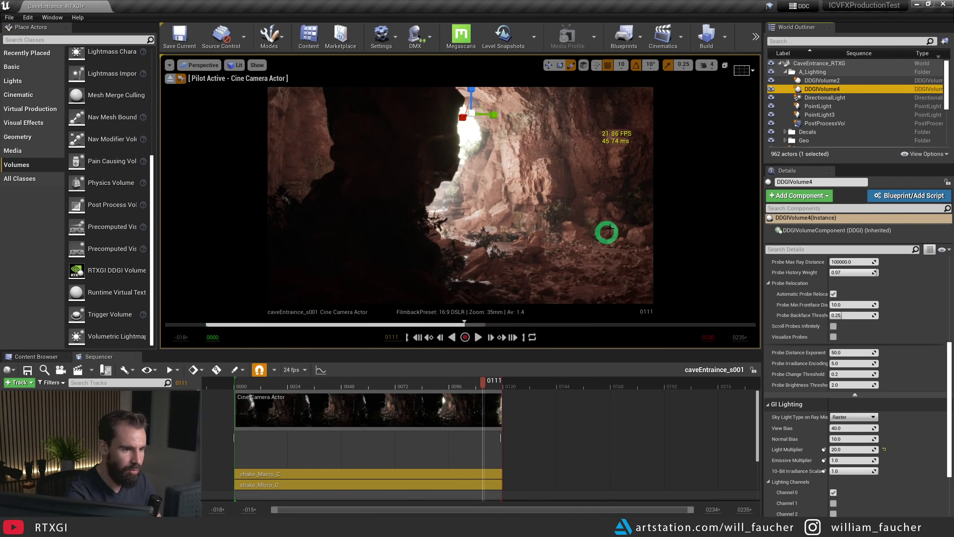
pyautogui.click(771, 90)
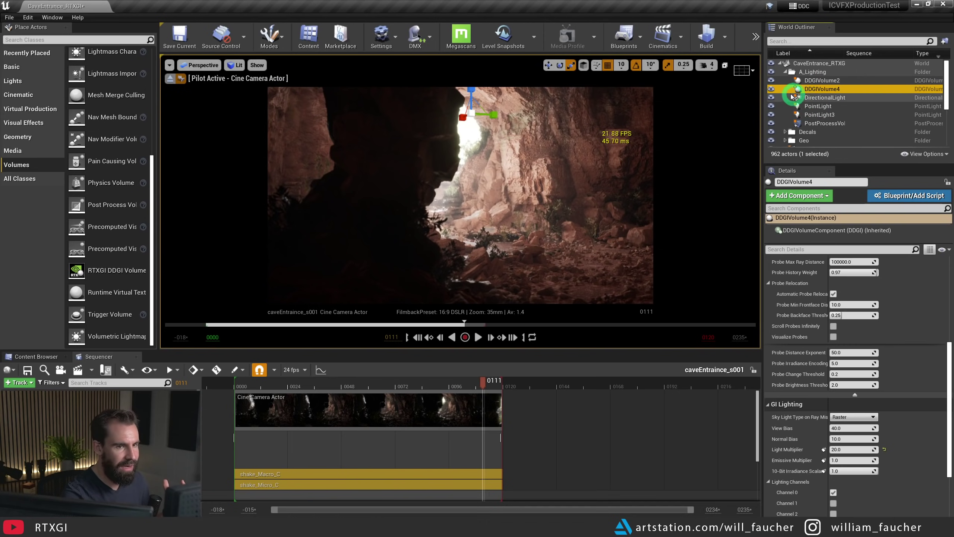
pyautogui.click(770, 89)
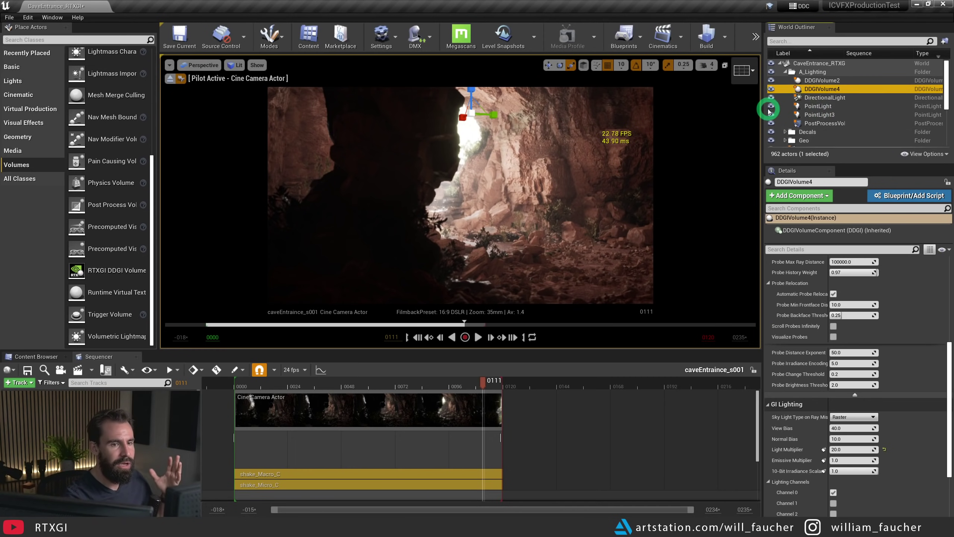
pyautogui.click(771, 89)
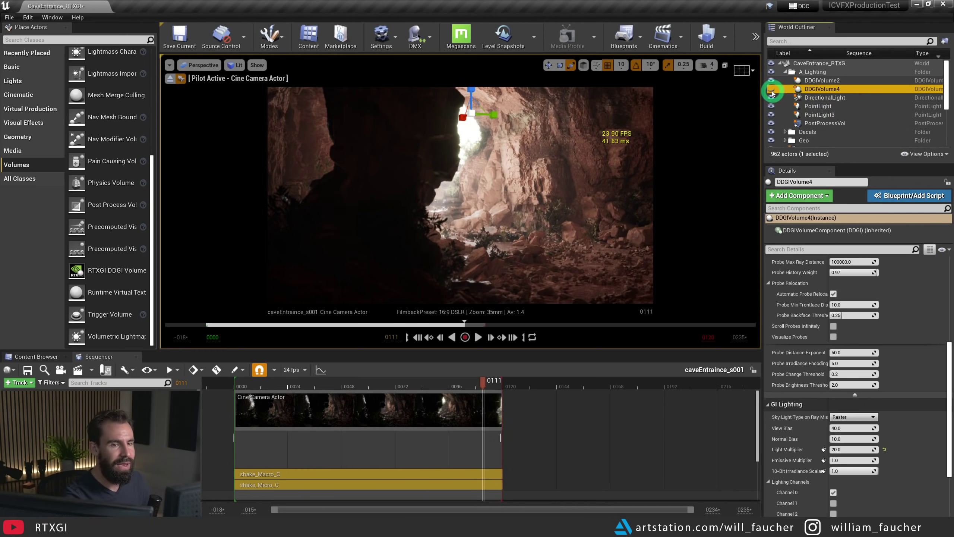
pyautogui.click(771, 90)
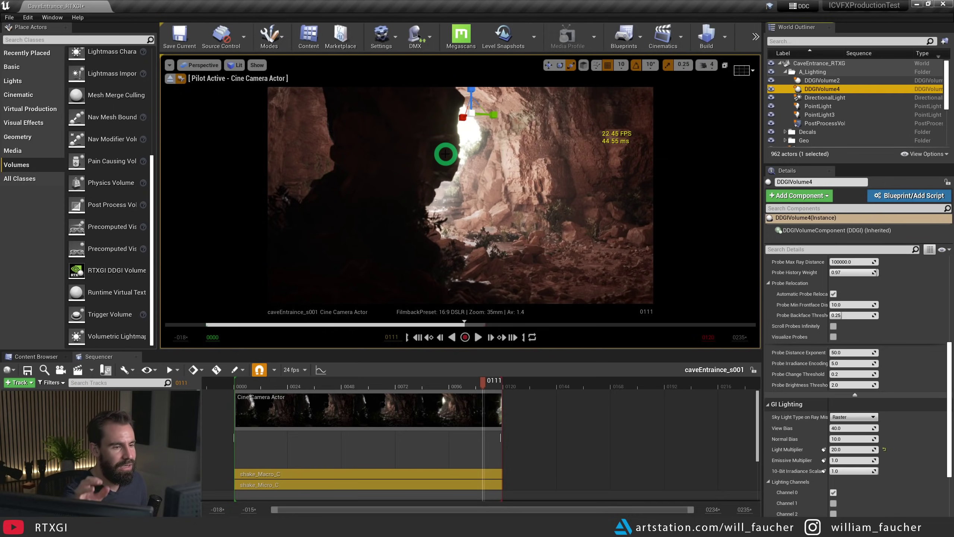